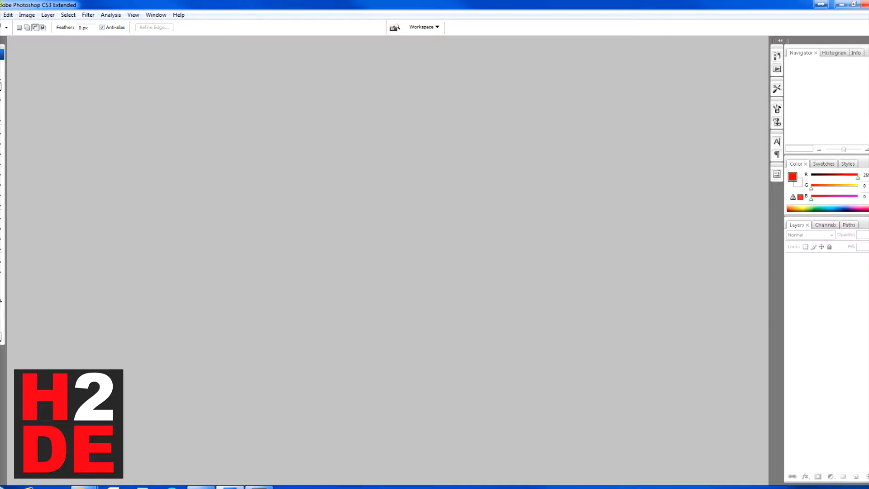
Step: Set up a new document named Test, 1000 pixels wide and 1000 pixels high
{"action": "left_click", "coordinate": [7, 15]}
{"action": "mouse_move", "coordinate": [1, 13]}
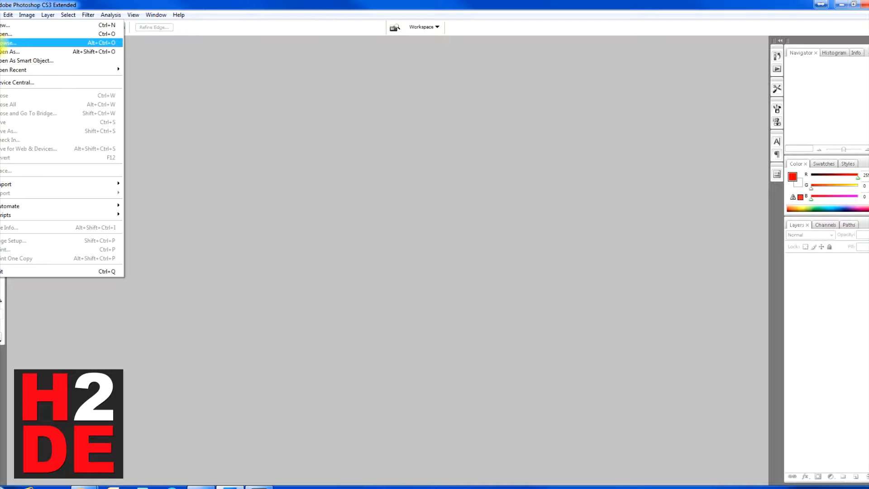
{"action": "left_click", "coordinate": [2, 26]}
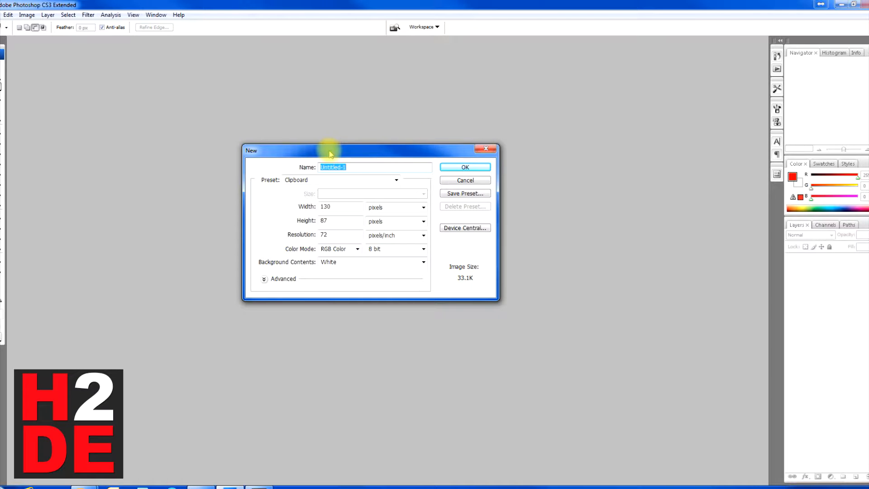
{"action": "type", "text": "Test"}
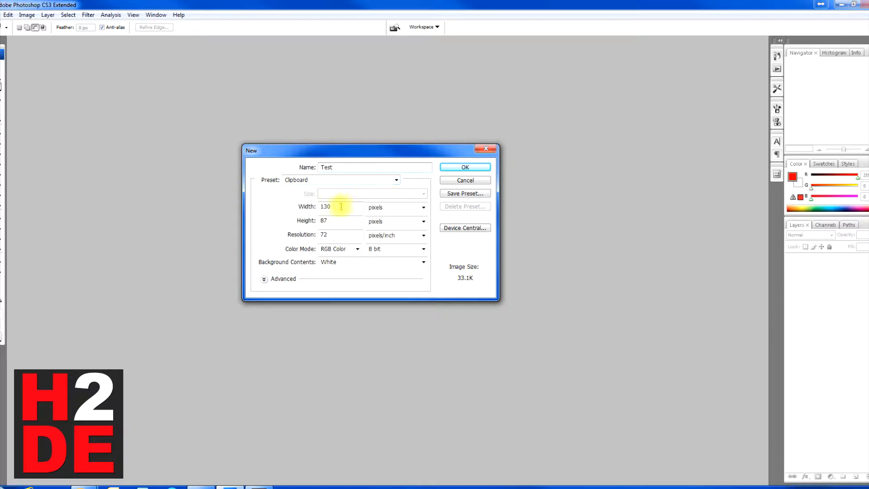
{"action": "left_click", "coordinate": [411, 209]}
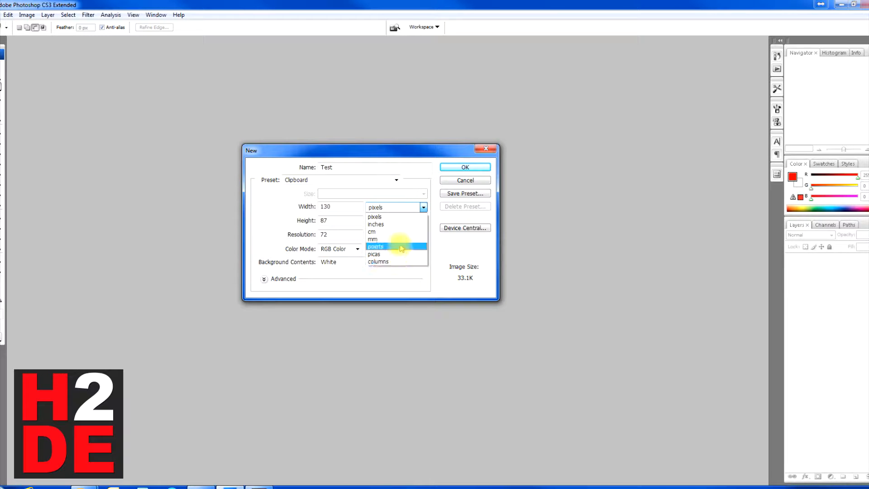
{"action": "left_click", "coordinate": [384, 214]}
{"action": "left_click", "coordinate": [342, 210]}
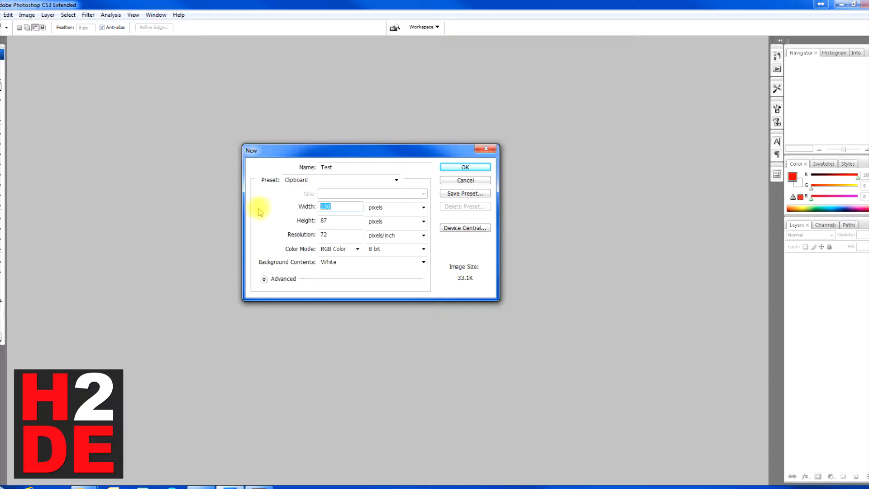
{"action": "key", "text": "Tab"}
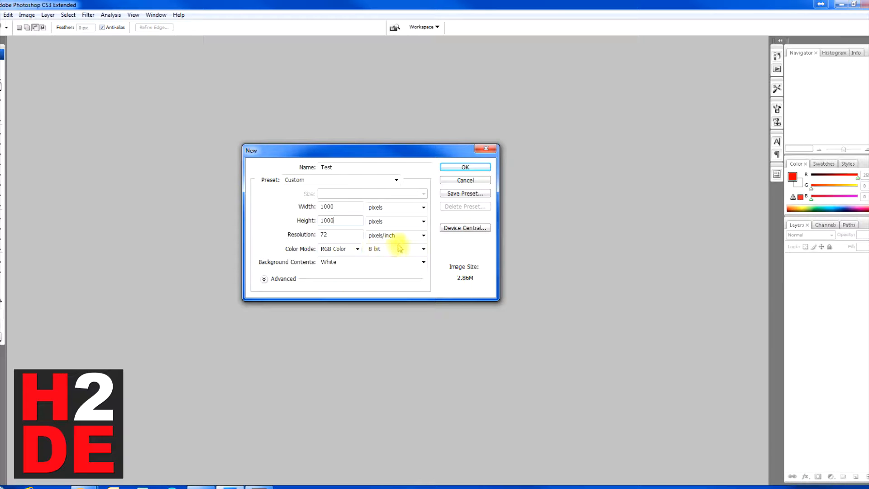
Step: Create the Test document in RGB Color mode at 8 bit, and close it
{"action": "left_click", "coordinate": [357, 249]}
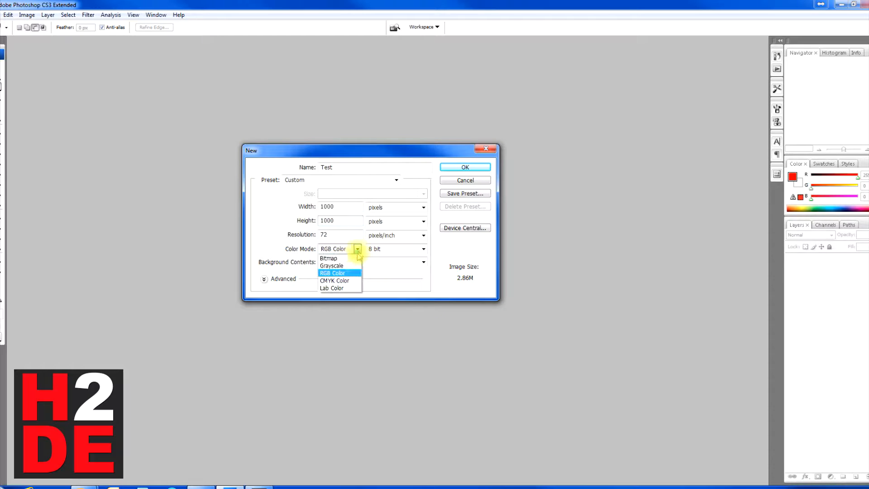
{"action": "left_click", "coordinate": [339, 272]}
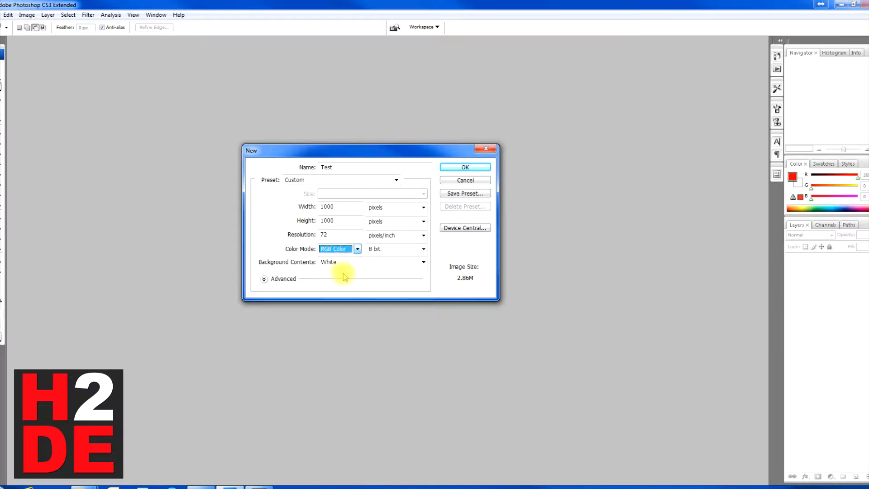
{"action": "left_click", "coordinate": [424, 248]}
{"action": "left_click", "coordinate": [424, 248]}
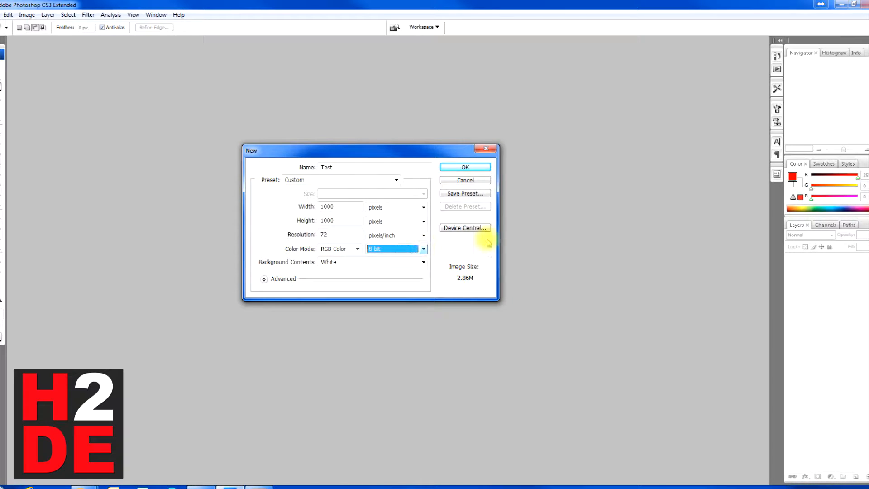
{"action": "left_click", "coordinate": [464, 168]}
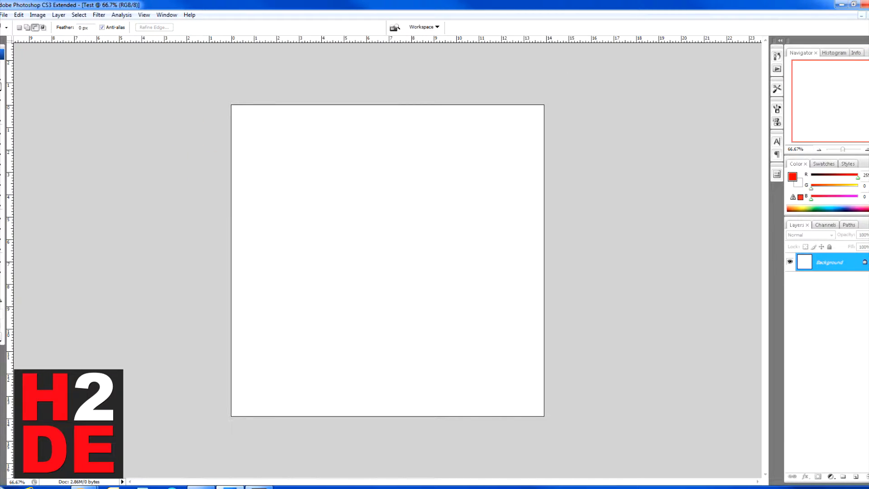
{"action": "key", "text": "ctrl+w"}
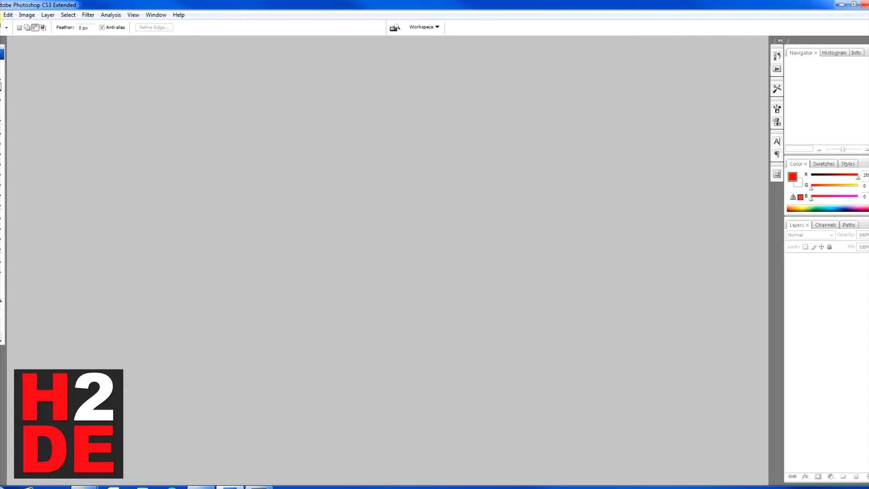
Step: Open cars-lamborghini-lamborghini-diablo-street-speed-1920x1200-wallpaper.jpg from My Pictures, with the file type set to All Formats
{"action": "left_click", "coordinate": [2, 15]}
{"action": "left_click", "coordinate": [9, 33]}
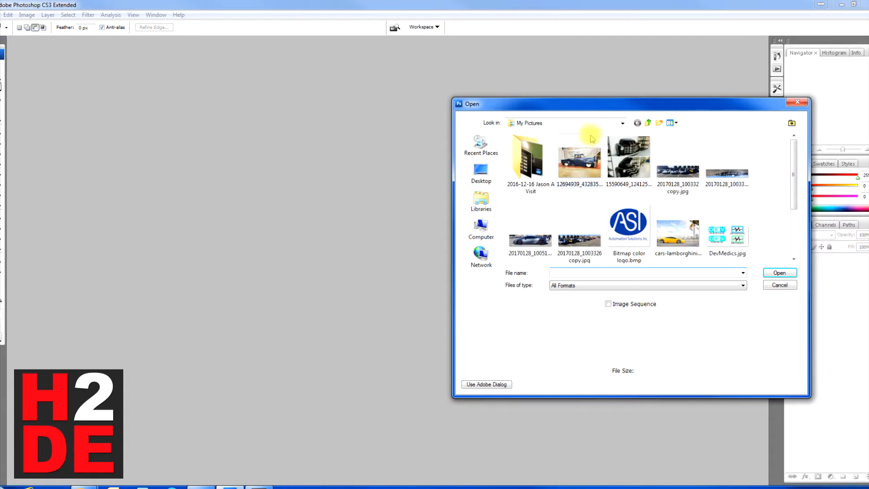
{"action": "left_click_drag", "start_coordinate": [596, 104], "coordinate": [418, 101]}
{"action": "left_click", "coordinate": [556, 284]}
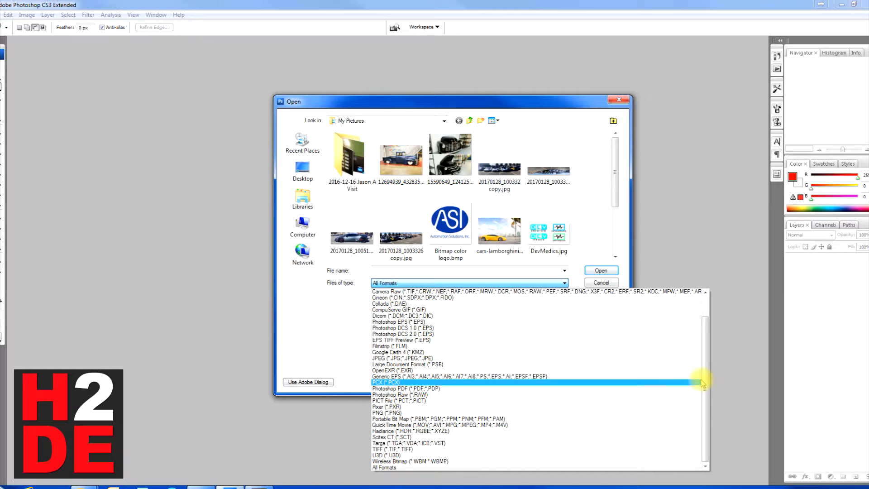
{"action": "scroll", "coordinate": [702, 383], "scroll_direction": "up", "scroll_amount": 1}
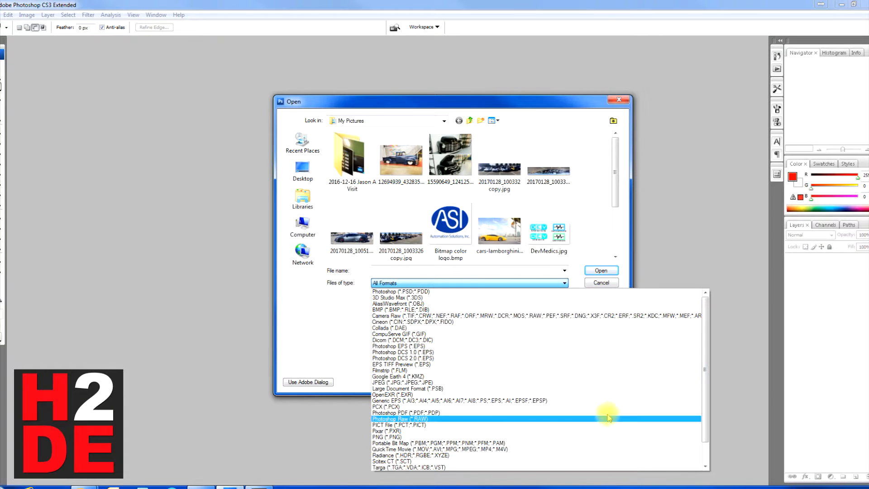
{"action": "scroll", "coordinate": [703, 379], "scroll_direction": "down", "scroll_amount": 1}
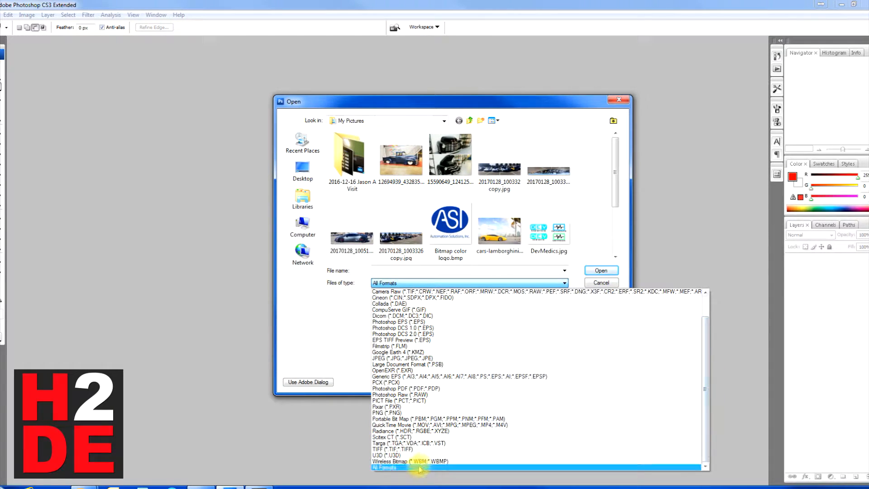
{"action": "left_click", "coordinate": [420, 468]}
{"action": "left_click", "coordinate": [498, 233]}
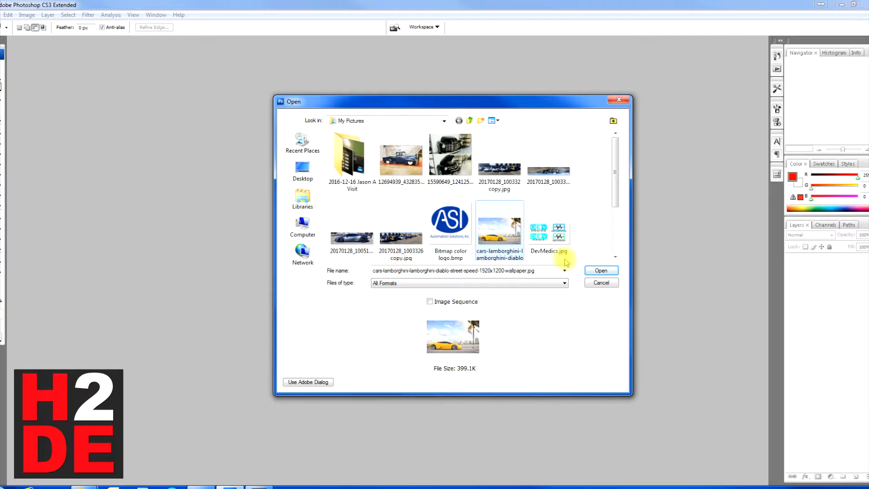
{"action": "left_click", "coordinate": [598, 271]}
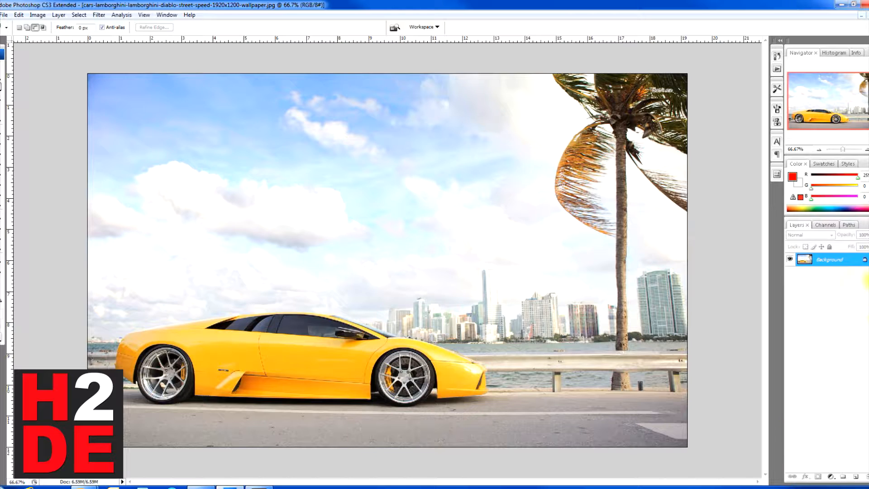
Step: Examine the image's Red, Green and Blue channels separately and in combination, and return to the layers with full RGB shown
{"action": "left_click", "coordinate": [822, 225]}
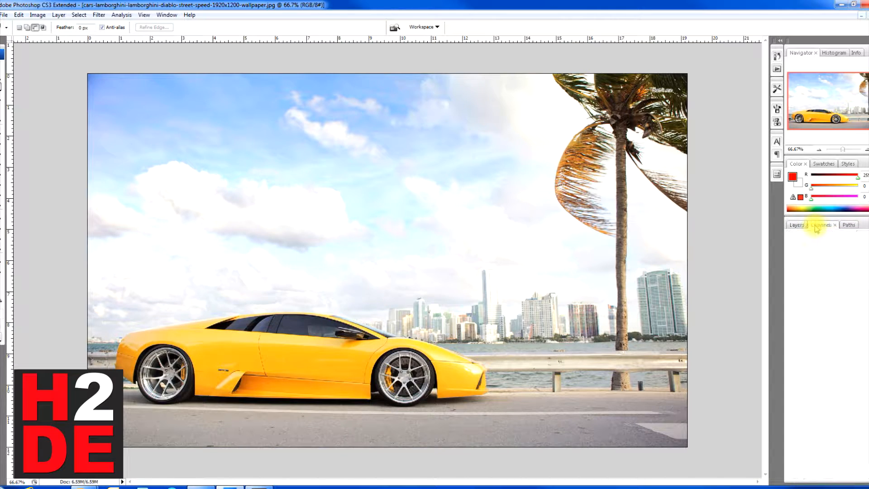
{"action": "left_click", "coordinate": [820, 249]}
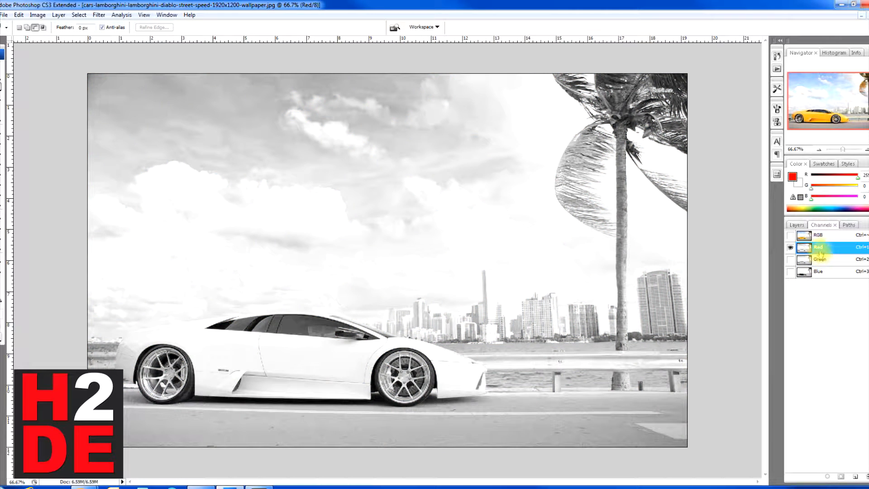
{"action": "left_click", "coordinate": [790, 235]}
{"action": "left_click", "coordinate": [790, 247]}
{"action": "left_click", "coordinate": [790, 259]}
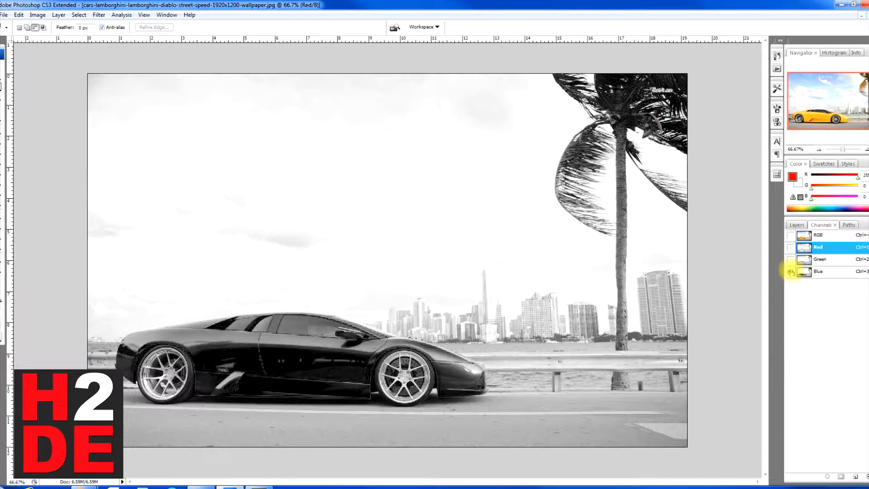
{"action": "left_click", "coordinate": [790, 260]}
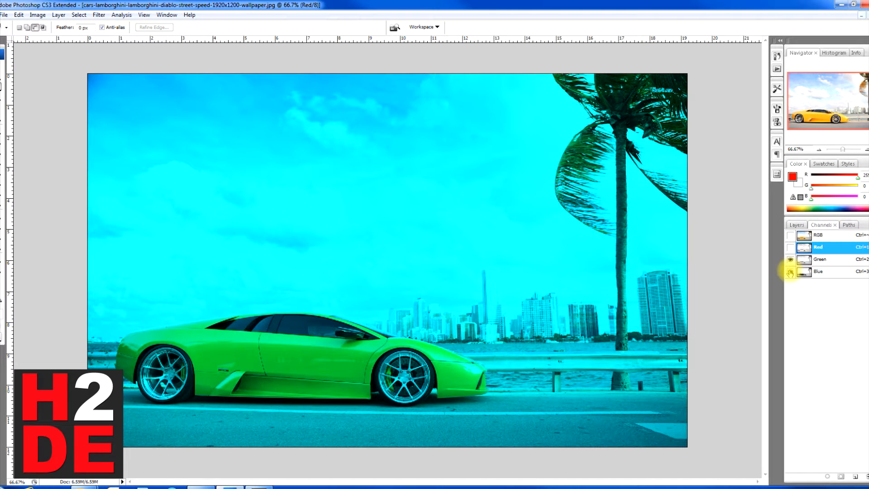
{"action": "left_click", "coordinate": [790, 272]}
{"action": "left_click", "coordinate": [790, 236]}
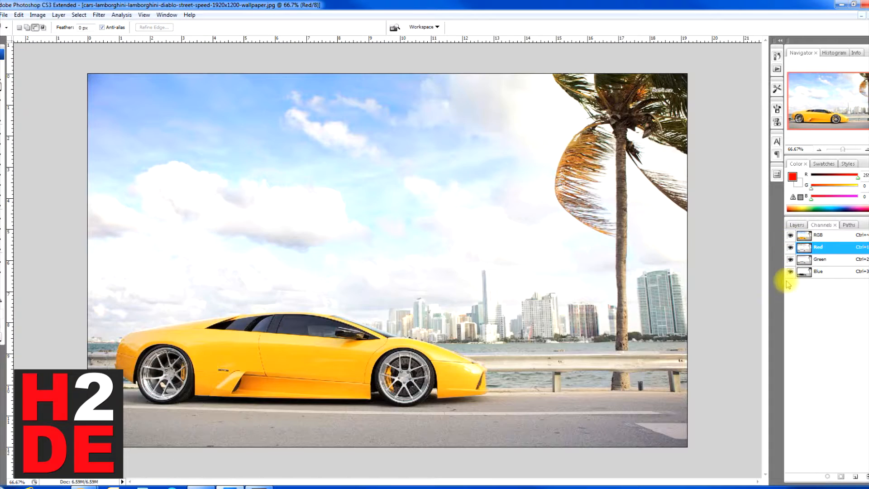
{"action": "left_click", "coordinate": [796, 225]}
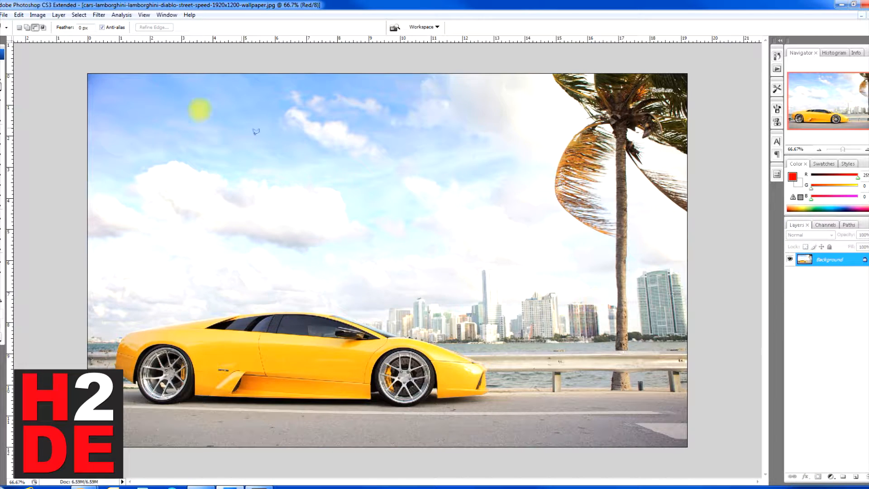
Step: Add a new empty layer above the Background using the default settings
{"action": "left_click", "coordinate": [59, 15]}
{"action": "mouse_move", "coordinate": [77, 26]}
{"action": "left_click", "coordinate": [190, 25]}
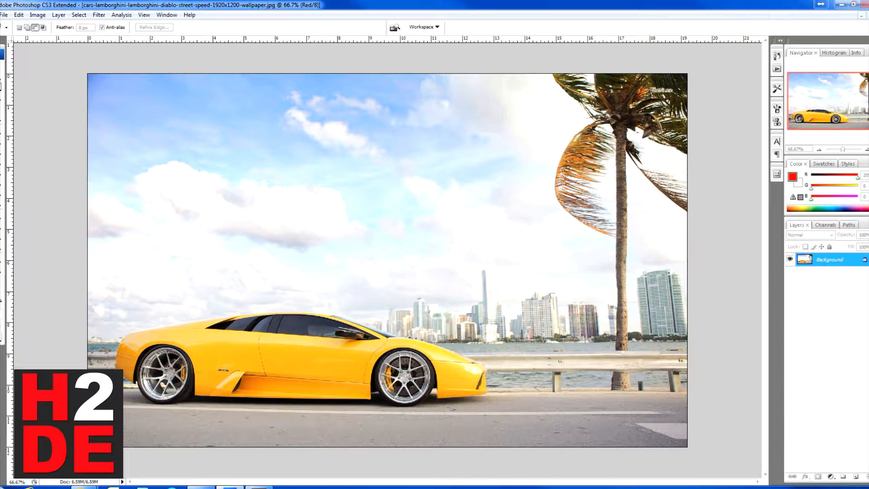
{"action": "left_click", "coordinate": [432, 138]}
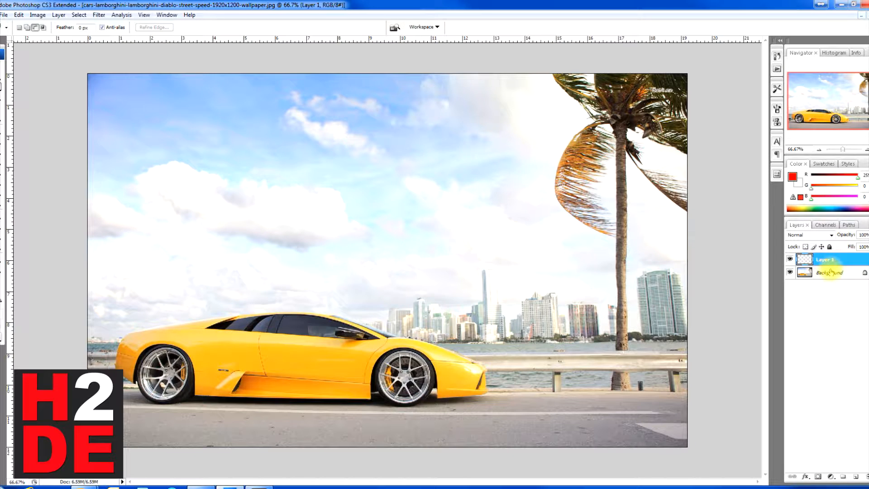
Step: Add a second empty layer with the default settings and move it between Layer 1 and the Background
{"action": "left_click", "coordinate": [63, 15]}
{"action": "mouse_move", "coordinate": [68, 25]}
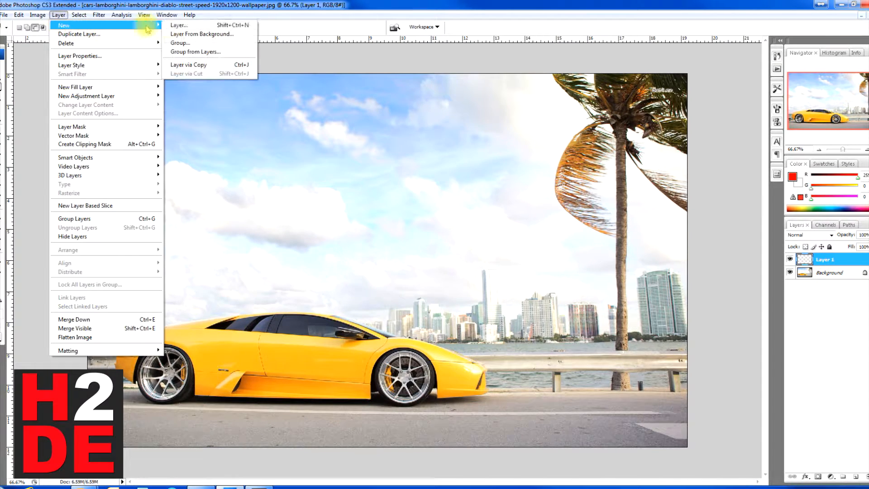
{"action": "left_click", "coordinate": [179, 25]}
{"action": "left_click", "coordinate": [423, 141]}
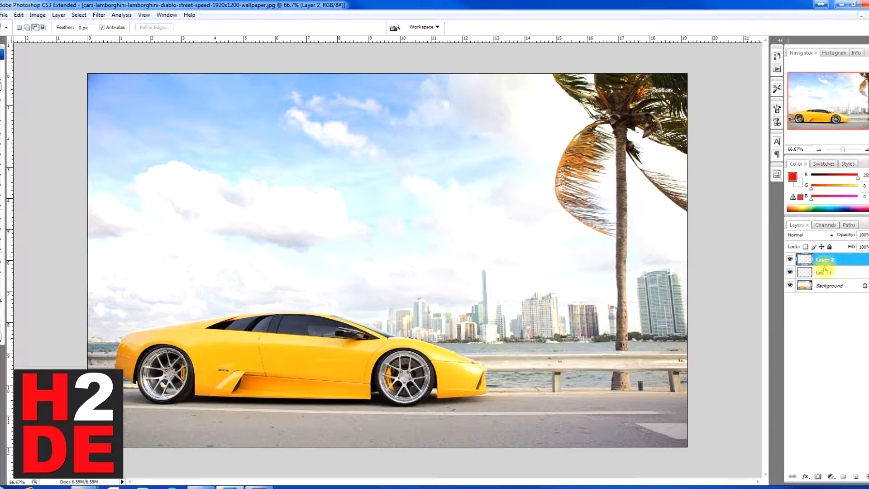
{"action": "left_click_drag", "start_coordinate": [839, 264], "coordinate": [832, 283]}
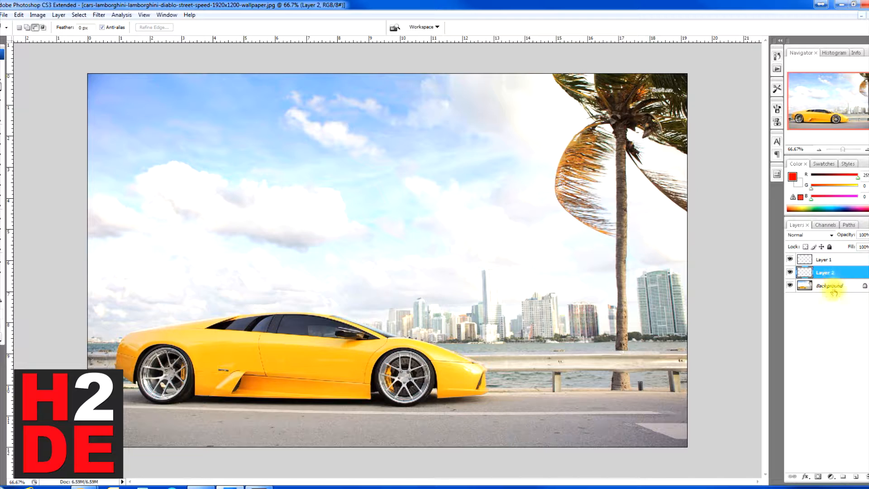
{"action": "left_click", "coordinate": [791, 260]}
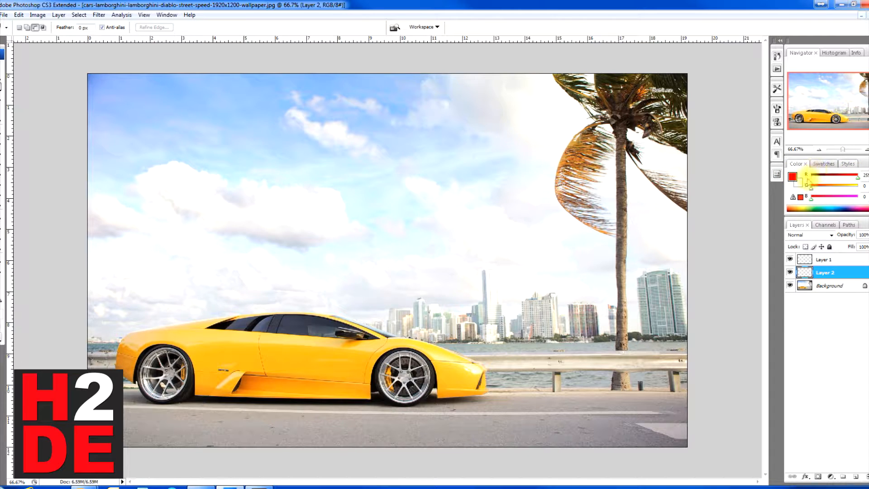
Step: Sample the car's yellow and the sky's colours for the foreground colour, and discard the choice
{"action": "key", "text": "i"}
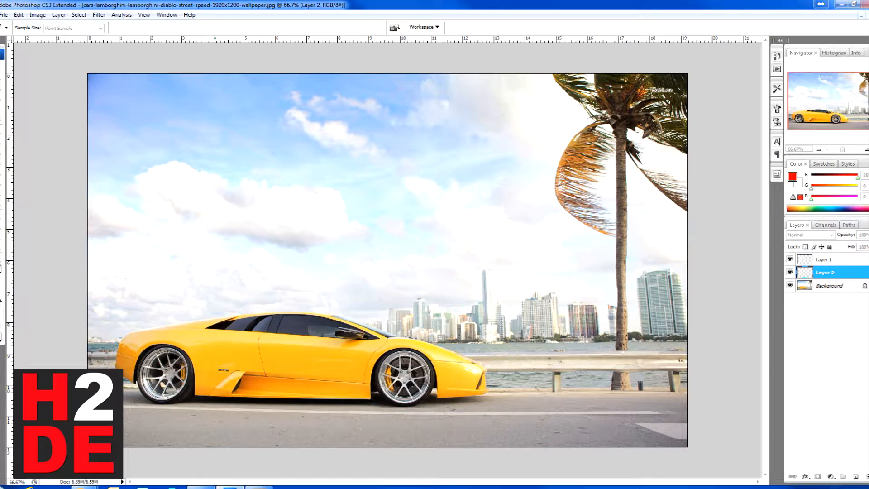
{"action": "left_click", "coordinate": [792, 177]}
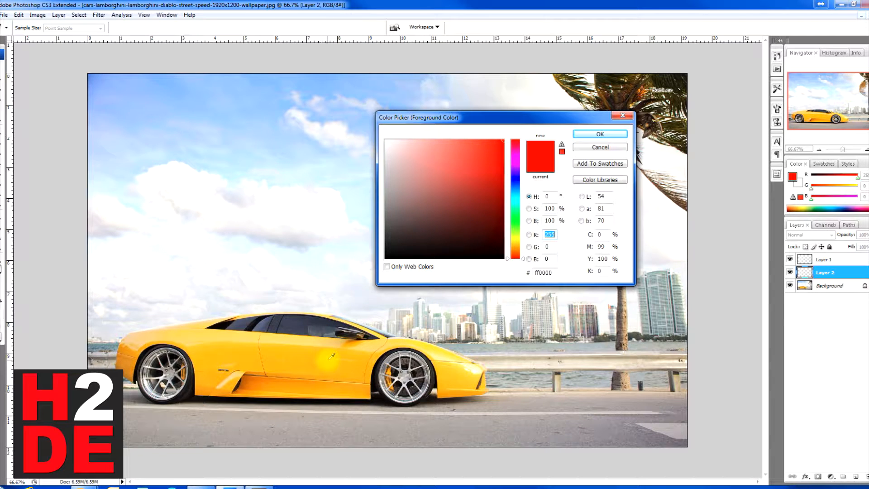
{"action": "left_click", "coordinate": [356, 357]}
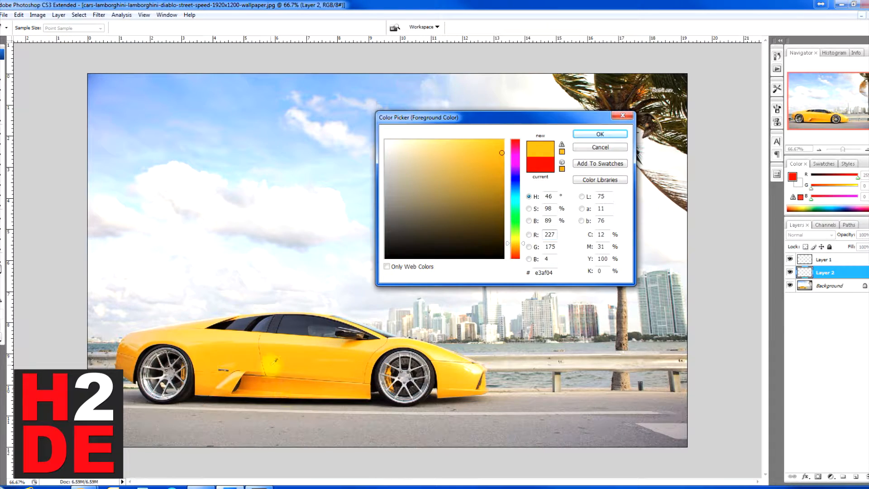
{"action": "left_click_drag", "start_coordinate": [393, 336], "coordinate": [235, 152]}
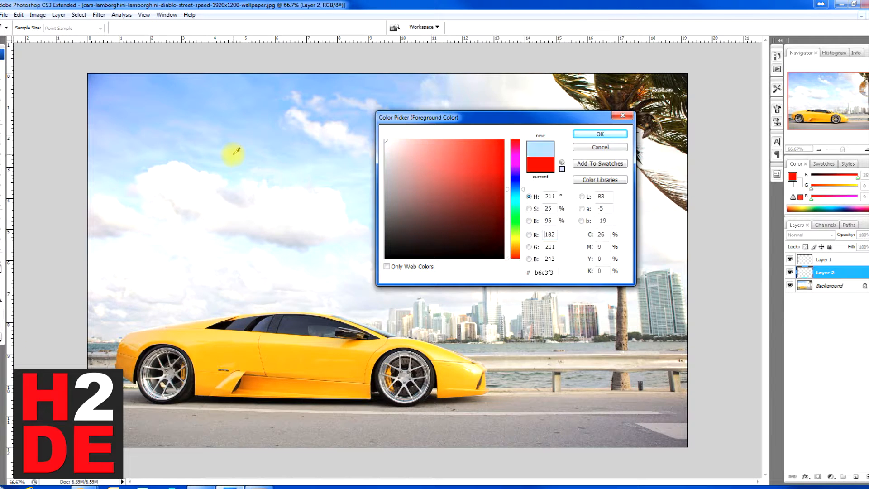
{"action": "left_click", "coordinate": [176, 172]}
{"action": "left_click", "coordinate": [593, 148]}
Step: Zoom in to 100% on the car's rear wheel with the Zoom tool
{"action": "key", "text": "l"}
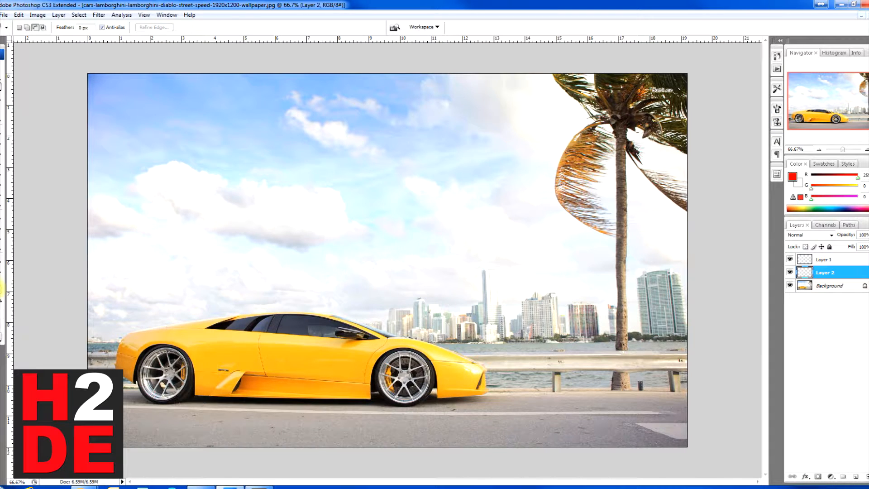
{"action": "left_click", "coordinate": [1, 290]}
{"action": "left_click", "coordinate": [172, 369]}
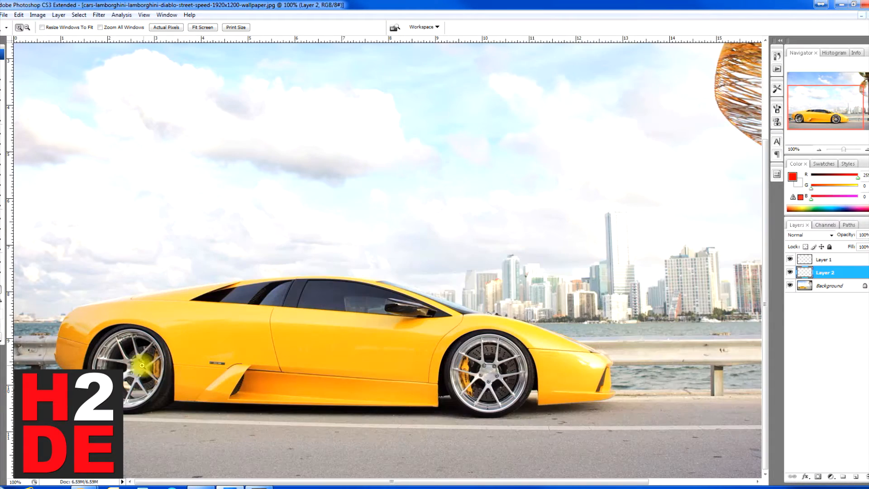
Step: Zoom in to 300% on the car's rear wheel
{"action": "left_click", "coordinate": [143, 364]}
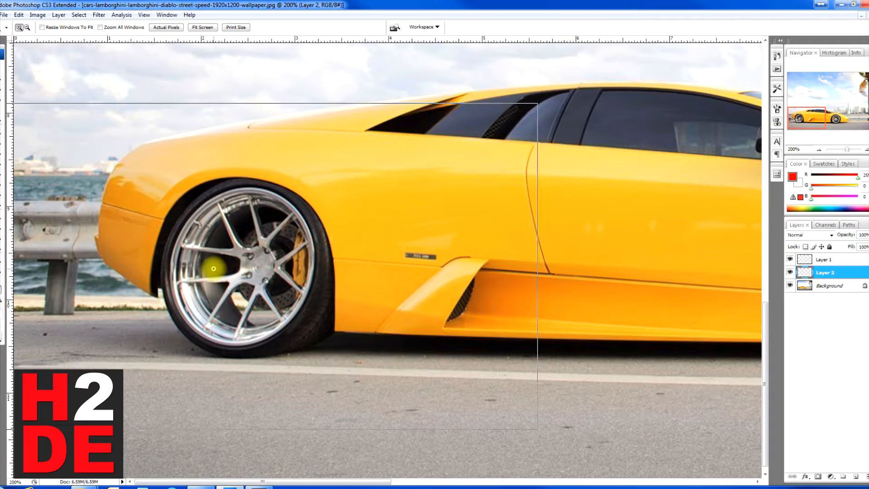
{"action": "left_click", "coordinate": [214, 268]}
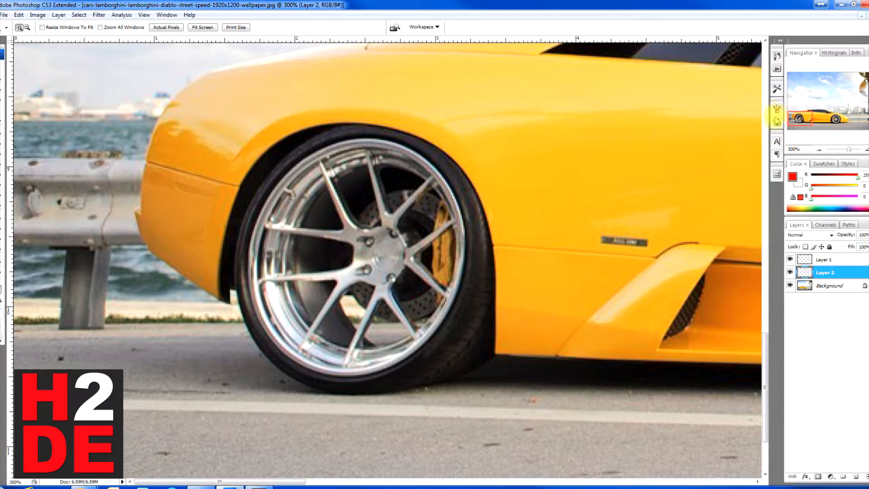
Step: View the Character, Paragraph and Layer Comps palettes in turn, collapsing them again
{"action": "left_click", "coordinate": [776, 144]}
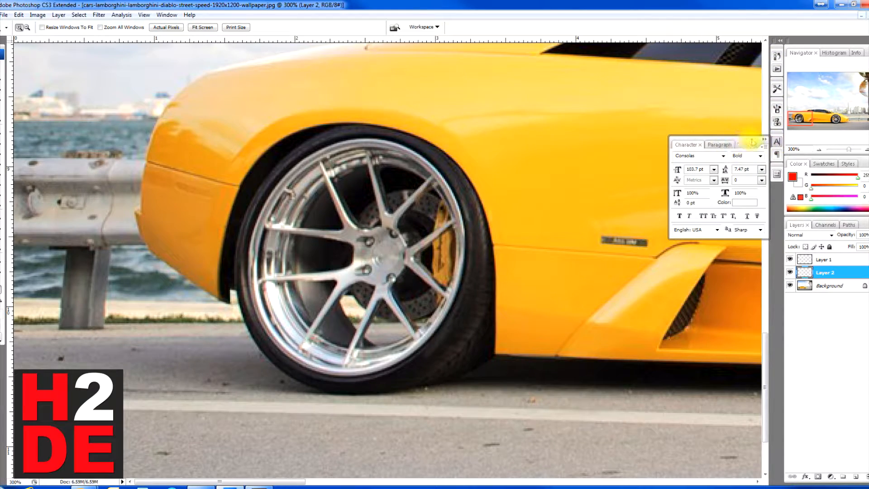
{"action": "left_click", "coordinate": [777, 155]}
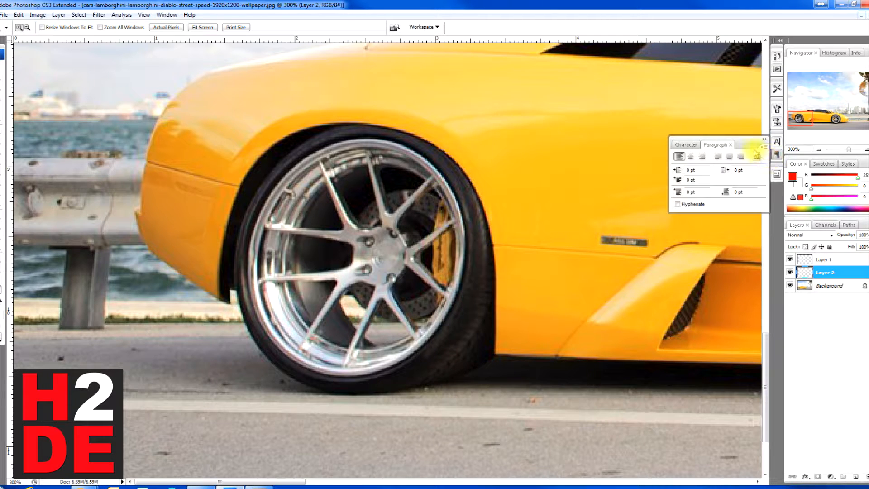
{"action": "left_click", "coordinate": [764, 141]}
{"action": "left_click", "coordinate": [777, 174]}
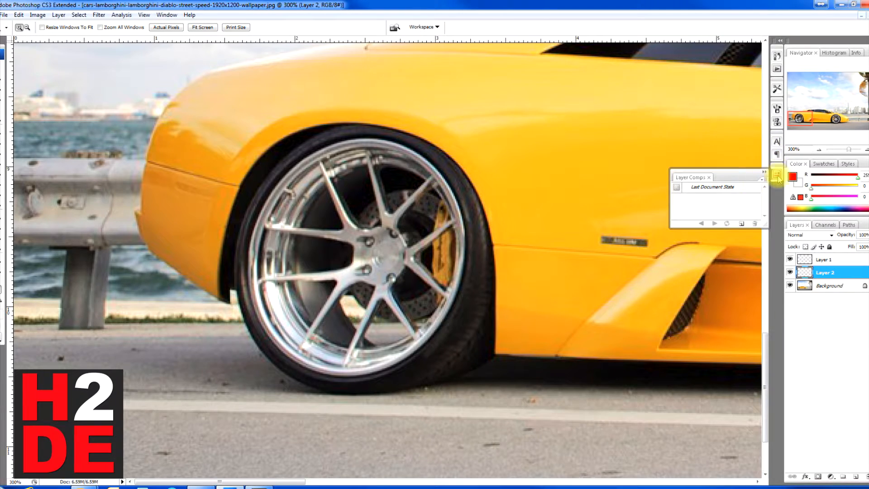
{"action": "left_click", "coordinate": [764, 174]}
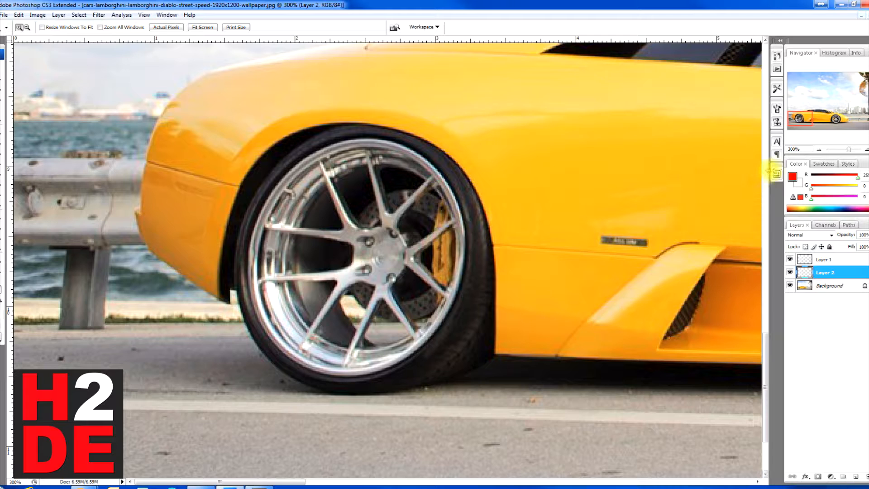
Step: View the Clone Source, Brushes and Tool Presets palettes, collapsing each one after viewing it
{"action": "left_click", "coordinate": [777, 122]}
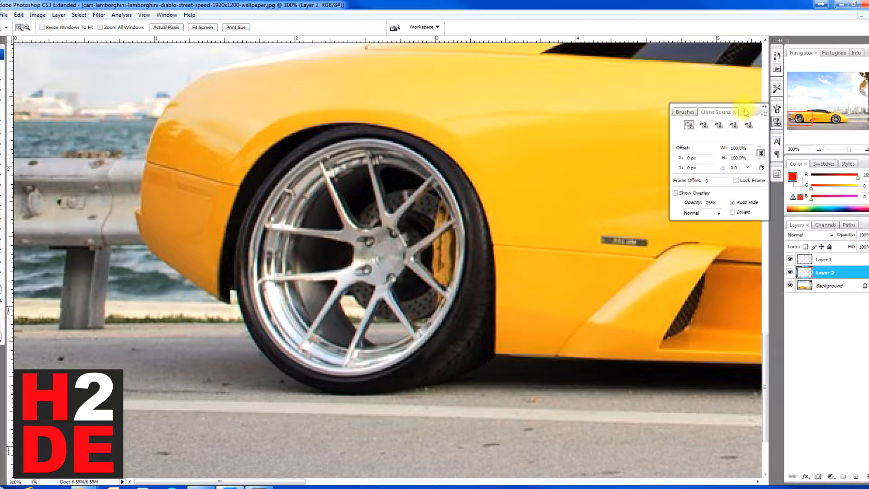
{"action": "left_click", "coordinate": [763, 110]}
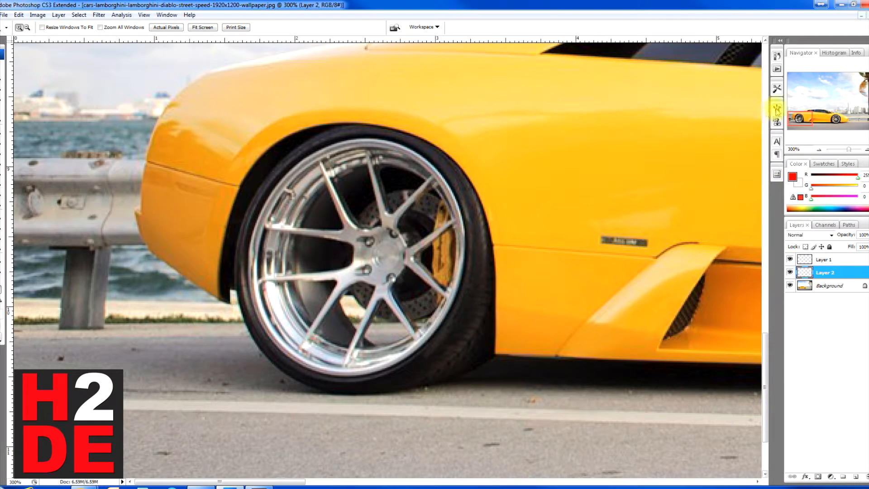
{"action": "left_click", "coordinate": [777, 109]}
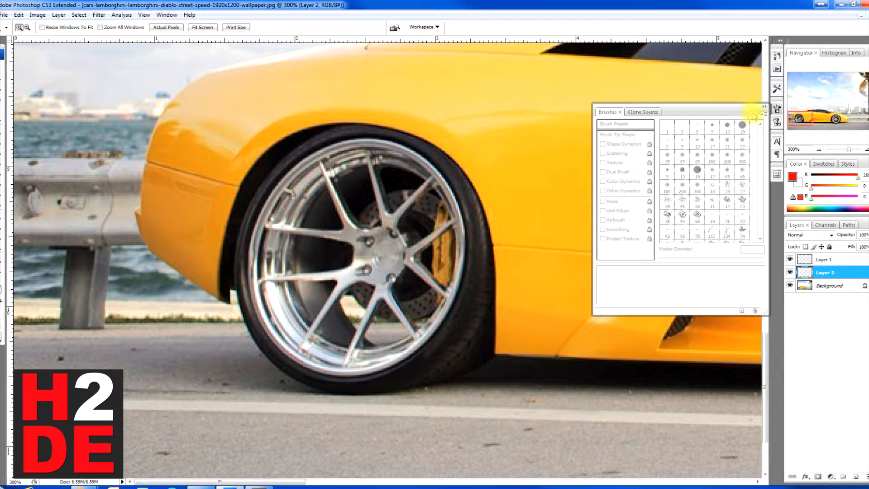
{"action": "left_click", "coordinate": [764, 110]}
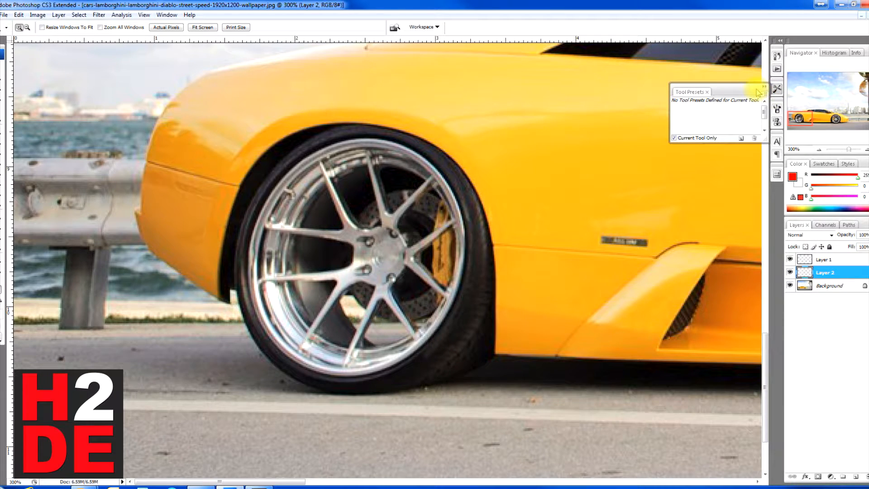
{"action": "left_click", "coordinate": [765, 89]}
Step: View the Actions palette and the History of the car photo, collapsing both again
{"action": "left_click", "coordinate": [776, 71]}
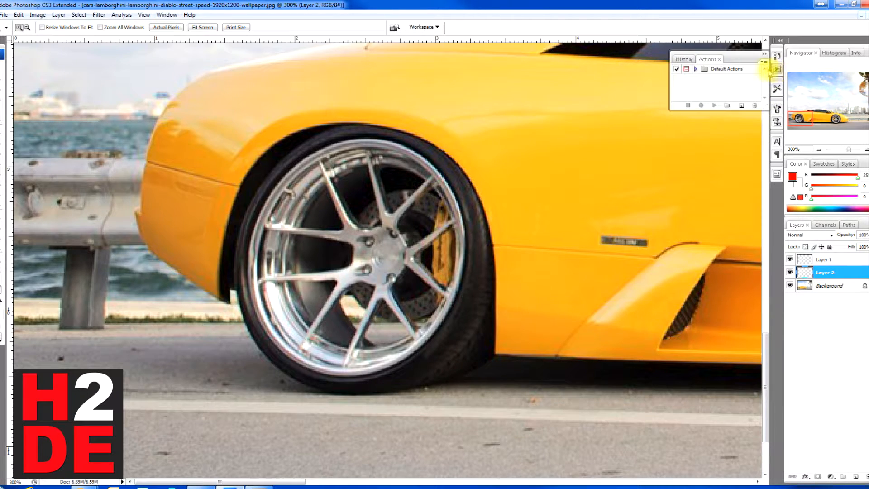
{"action": "left_click", "coordinate": [764, 55]}
{"action": "left_click", "coordinate": [777, 56]}
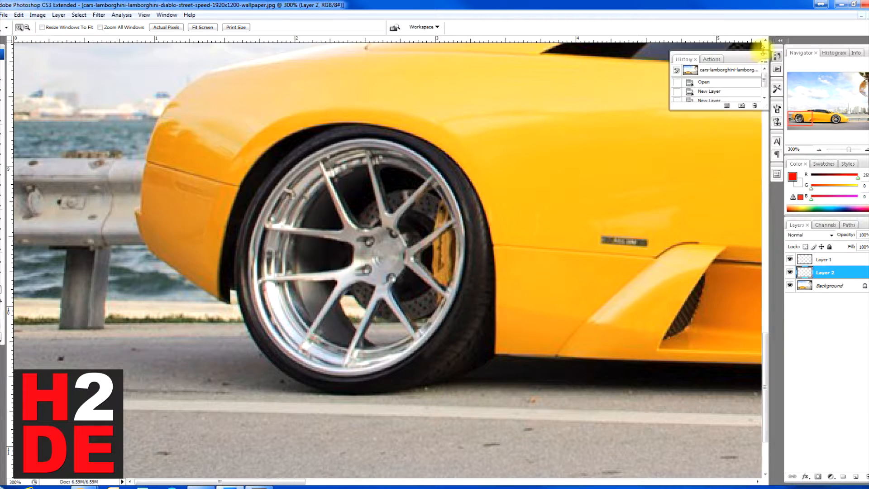
{"action": "left_click", "coordinate": [764, 54]}
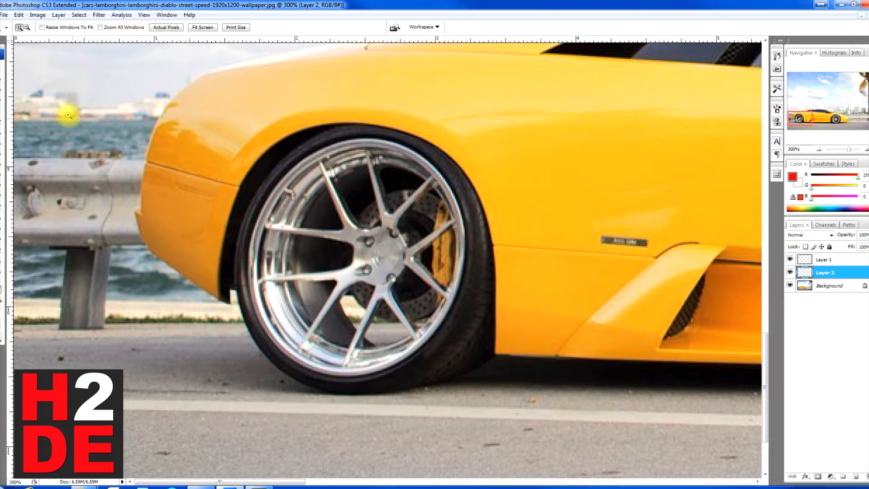
Step: Fit the whole car photo on screen and switch to the Hand tool
{"action": "left_click", "coordinate": [203, 28]}
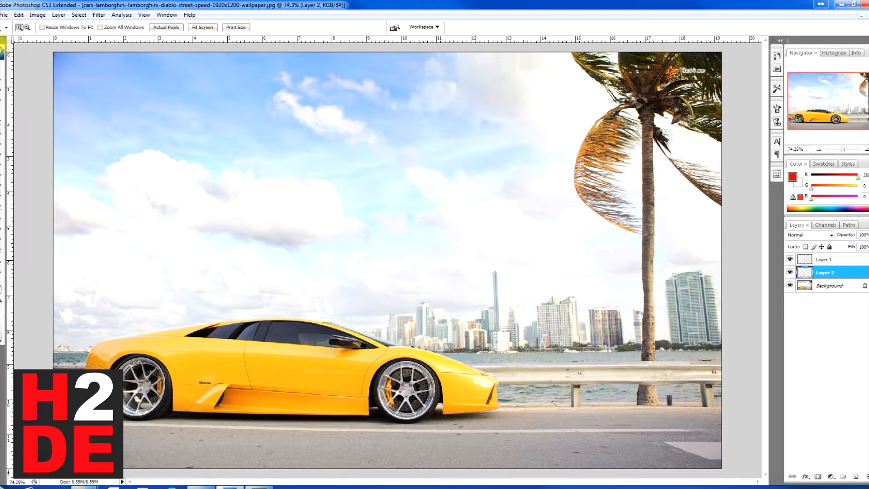
{"action": "left_click_drag", "start_coordinate": [3, 48], "coordinate": [1, 80]}
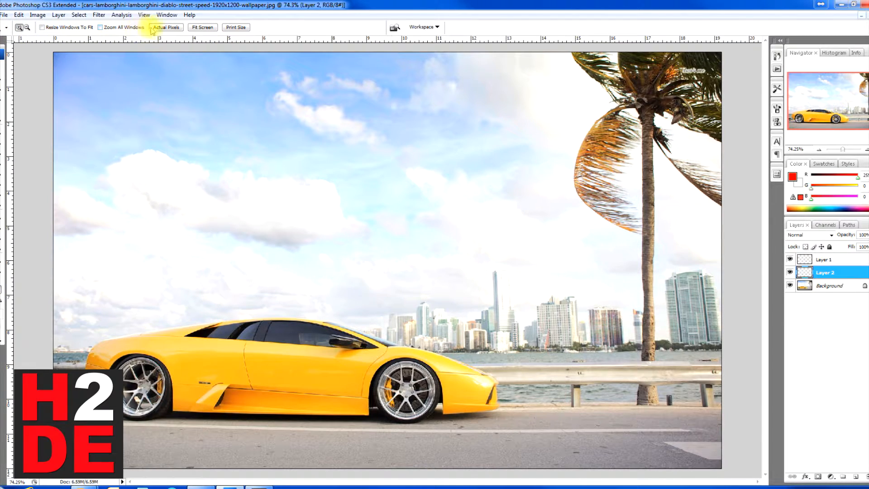
{"action": "left_click", "coordinate": [1, 279]}
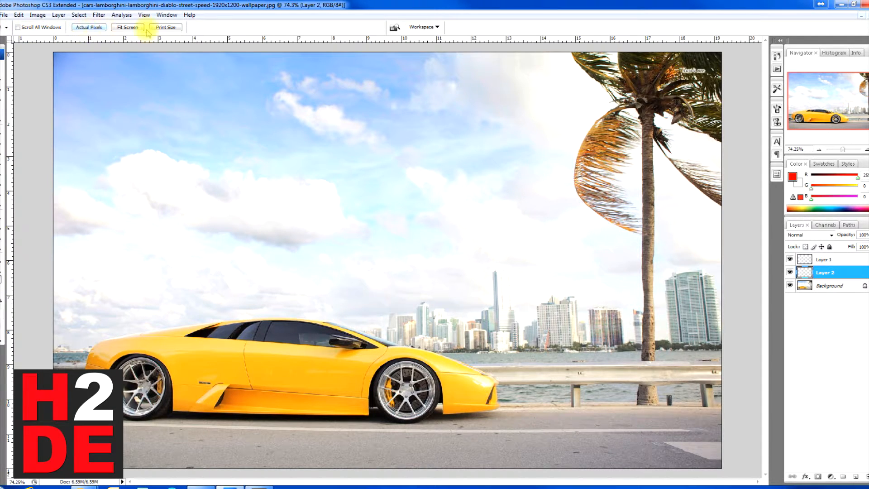
Step: Activate the Type tool, look through its font sizes and text colour picker, and leave both unchanged
{"action": "left_click", "coordinate": [1, 224]}
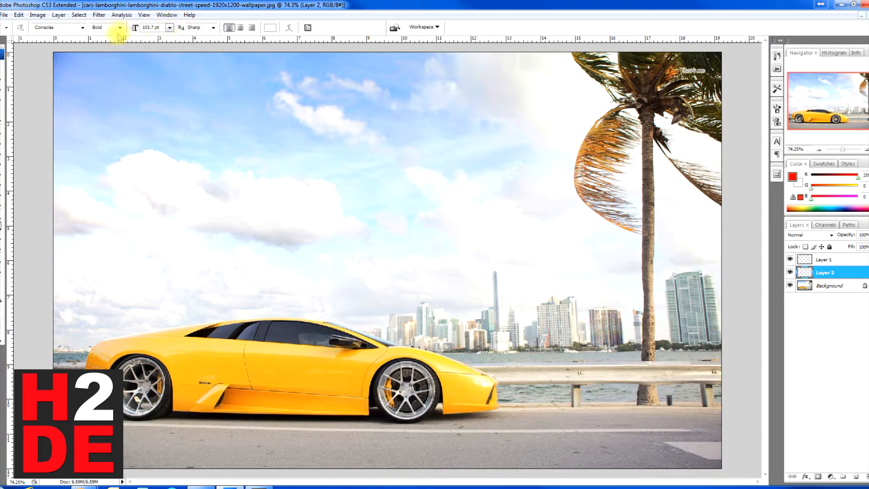
{"action": "left_click", "coordinate": [170, 28]}
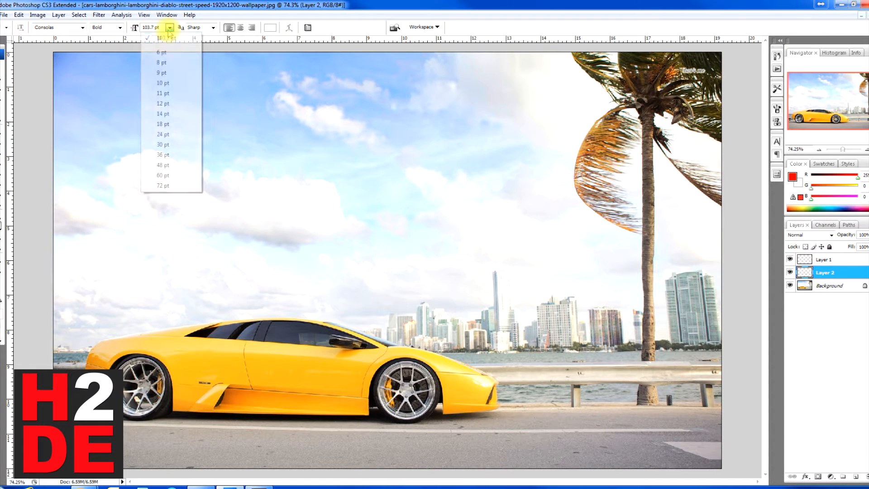
{"action": "left_click", "coordinate": [170, 28]}
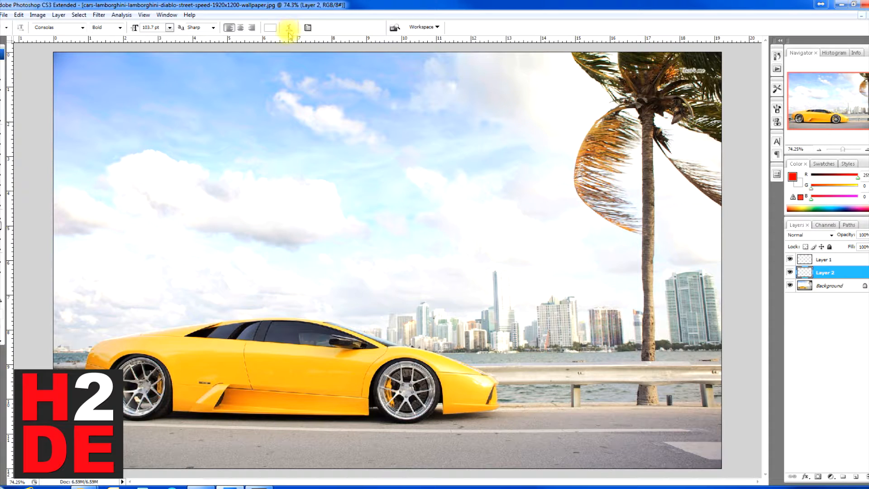
{"action": "left_click", "coordinate": [272, 29]}
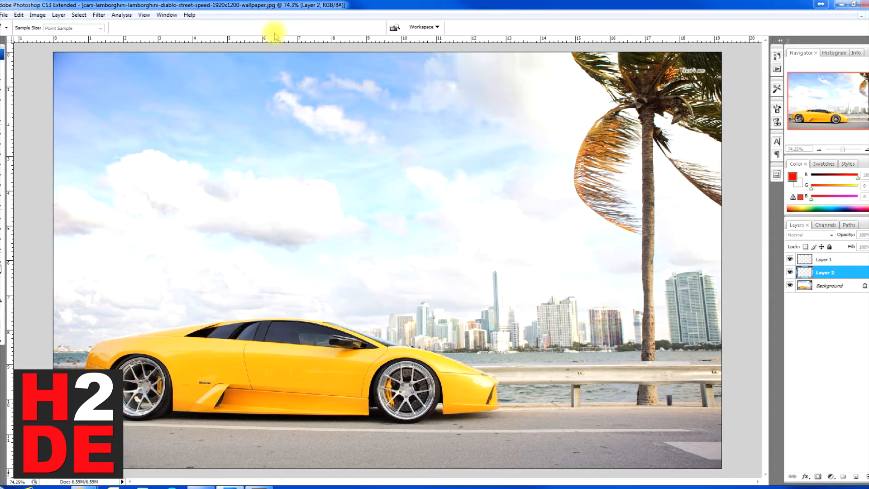
{"action": "left_click", "coordinate": [592, 147]}
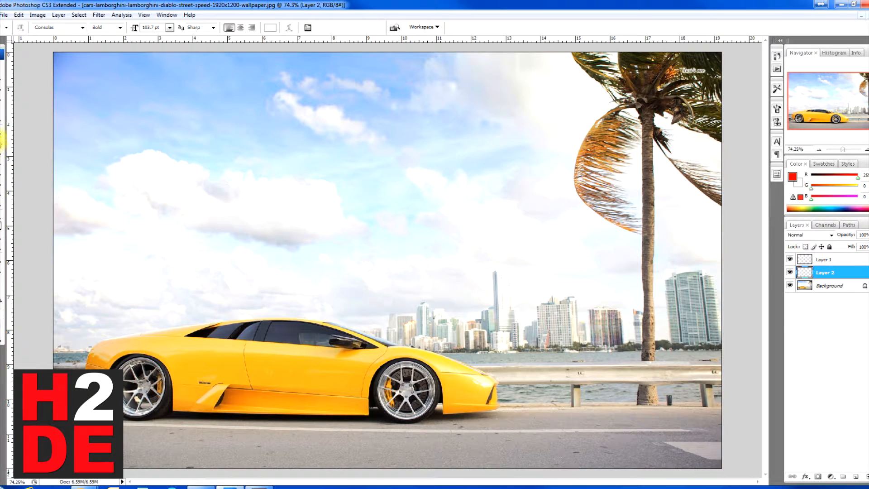
Step: Activate the Brush tool and examine its brush tips, brush libraries, tool presets and blending modes without changing them
{"action": "left_click", "coordinate": [1, 141]}
{"action": "left_click", "coordinate": [47, 28]}
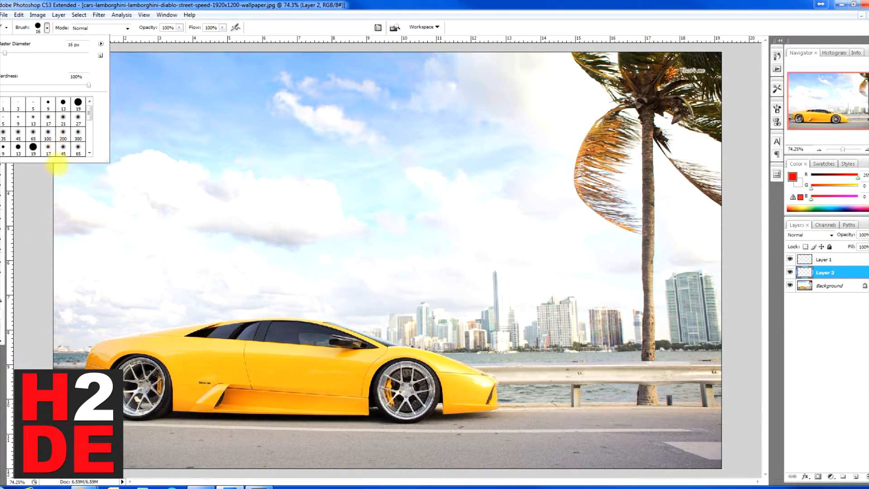
{"action": "left_click", "coordinate": [101, 44]}
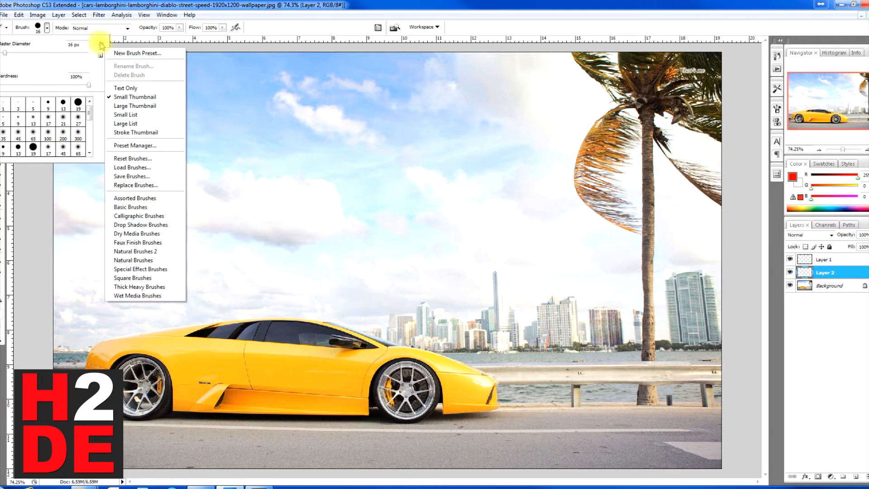
{"action": "left_click", "coordinate": [272, 38]}
{"action": "left_click", "coordinate": [8, 29]}
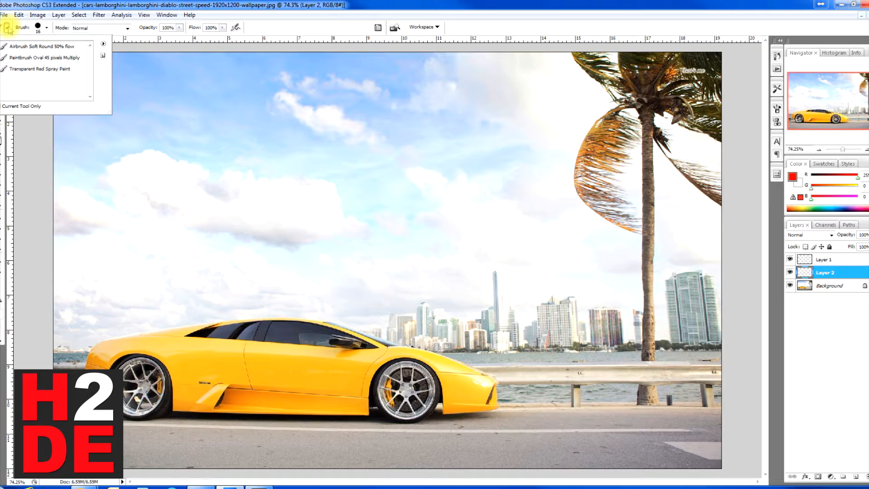
{"action": "left_click", "coordinate": [263, 18]}
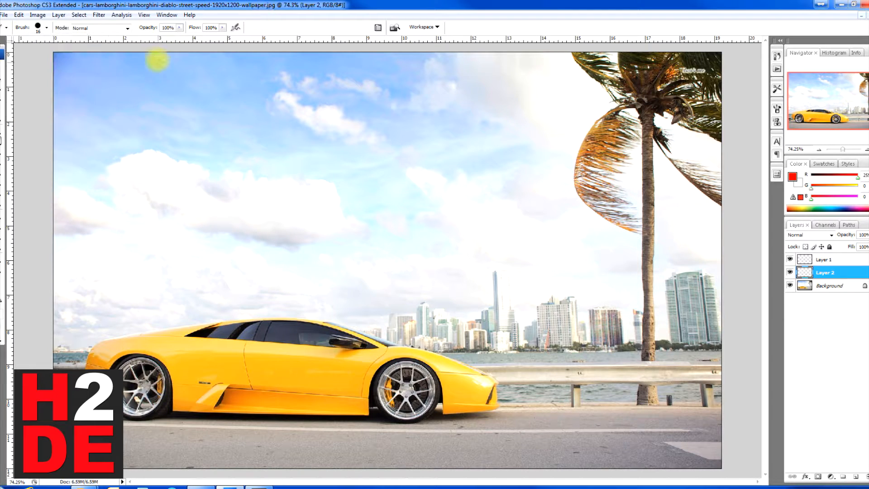
{"action": "left_click", "coordinate": [123, 28]}
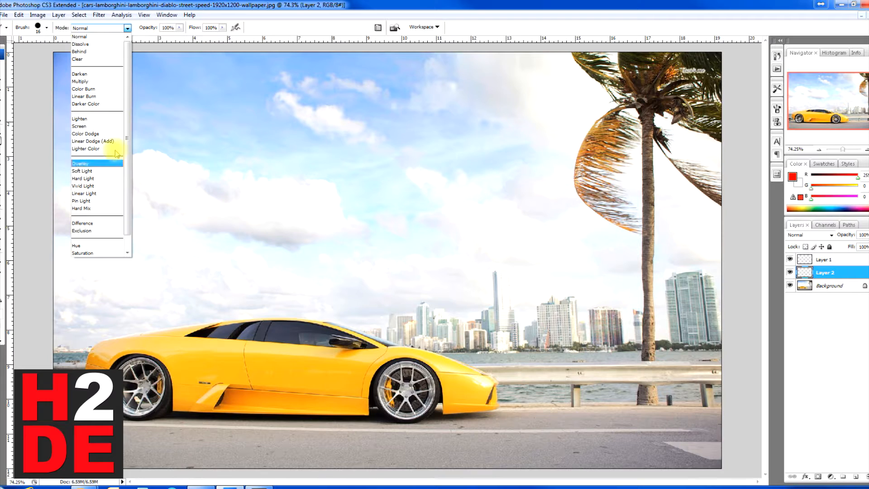
{"action": "left_click", "coordinate": [268, 22]}
Step: Switch to the Marquee selection tool and examine the available file, edit and layer commands
{"action": "left_click", "coordinate": [0, 77]}
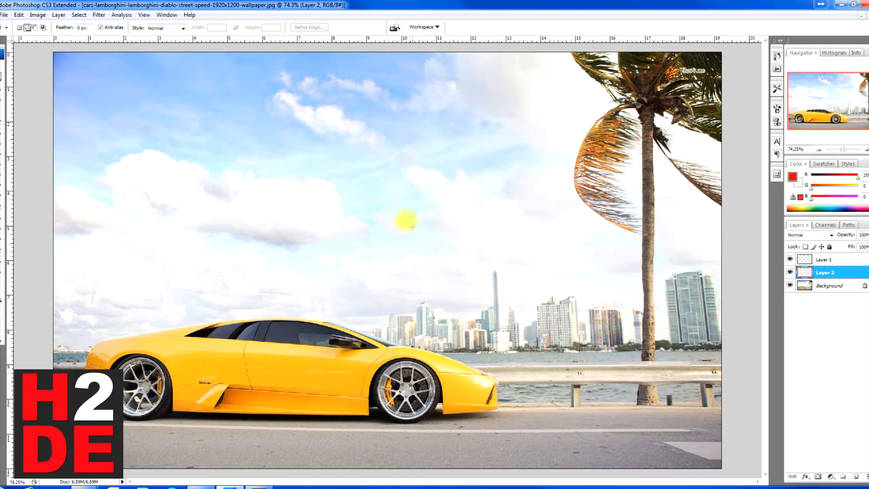
{"action": "left_click", "coordinate": [5, 15]}
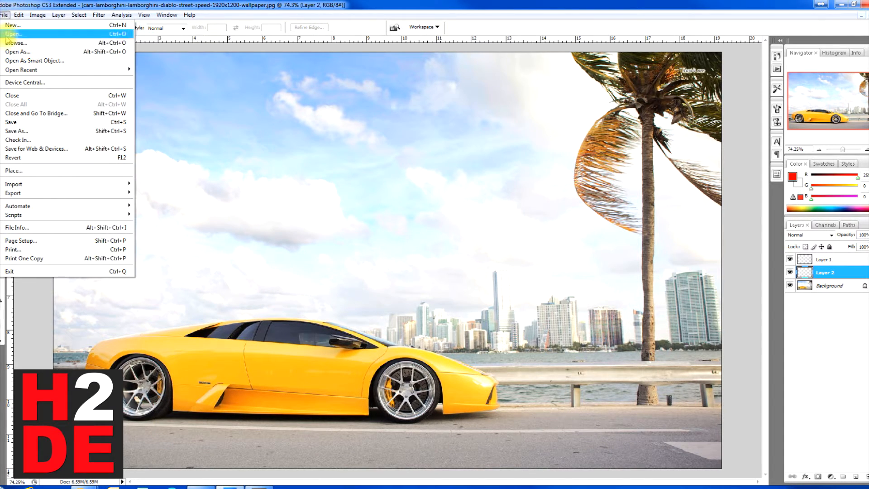
{"action": "mouse_move", "coordinate": [18, 15]}
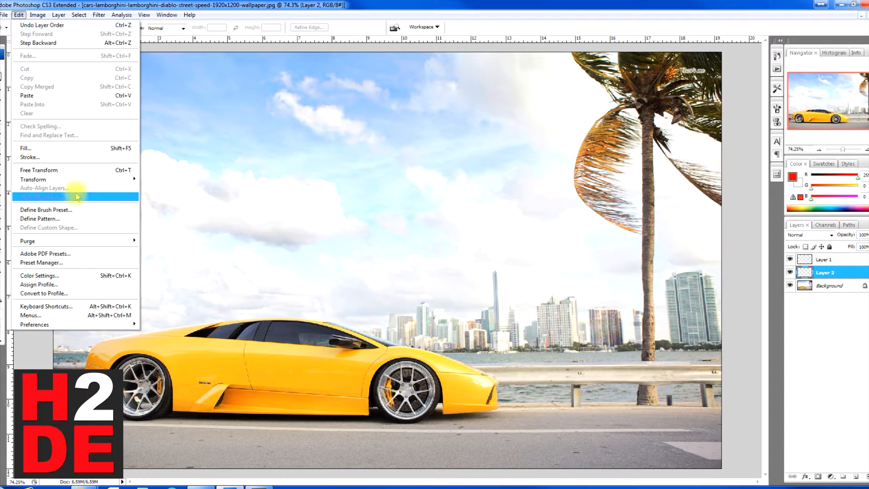
{"action": "mouse_move", "coordinate": [136, 179]}
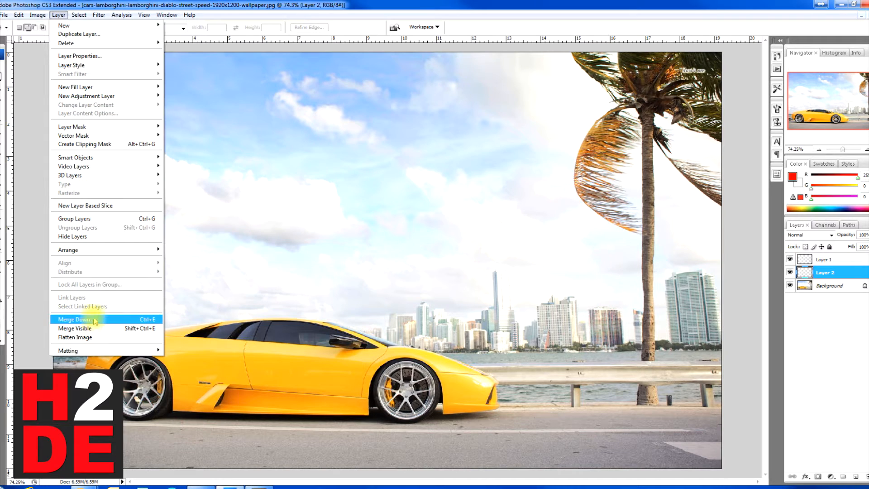
Step: Switch between Layer 2 and Layer 1 in the layer stack, leaving Layer 1 active
{"action": "left_click", "coordinate": [828, 273]}
{"action": "left_click", "coordinate": [832, 258]}
{"action": "left_click", "coordinate": [827, 273]}
{"action": "left_click", "coordinate": [827, 260]}
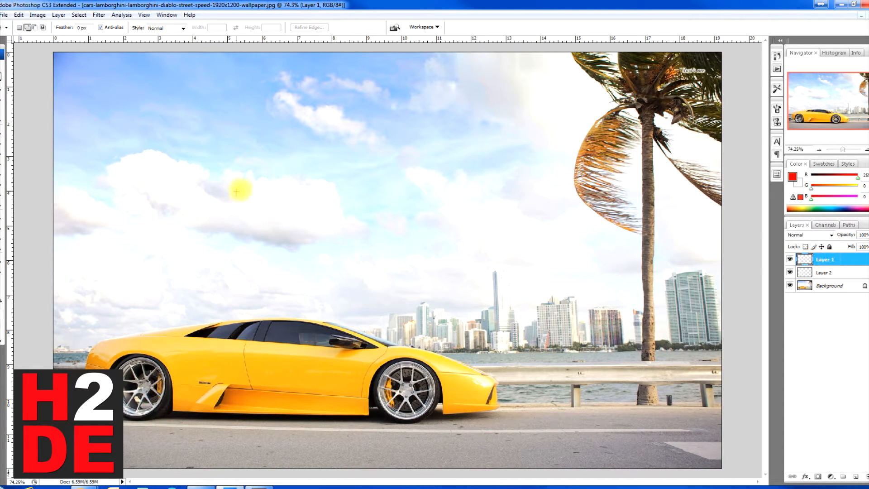
Step: Examine the available layer, filter and view commands, including the Sketch filters
{"action": "left_click", "coordinate": [58, 15]}
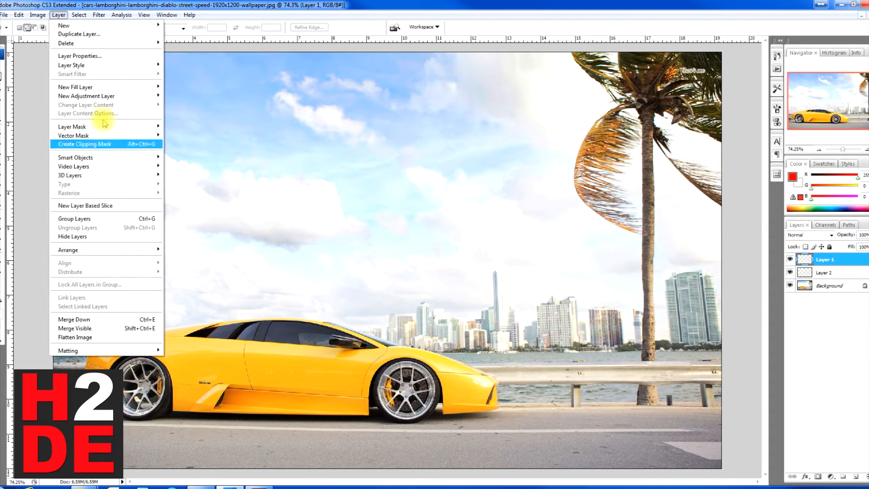
{"action": "mouse_move", "coordinate": [99, 14]}
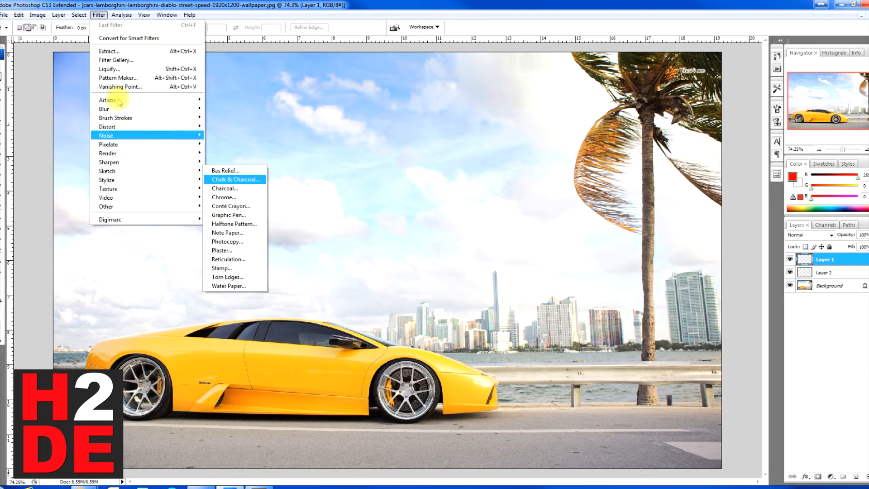
{"action": "mouse_move", "coordinate": [146, 15]}
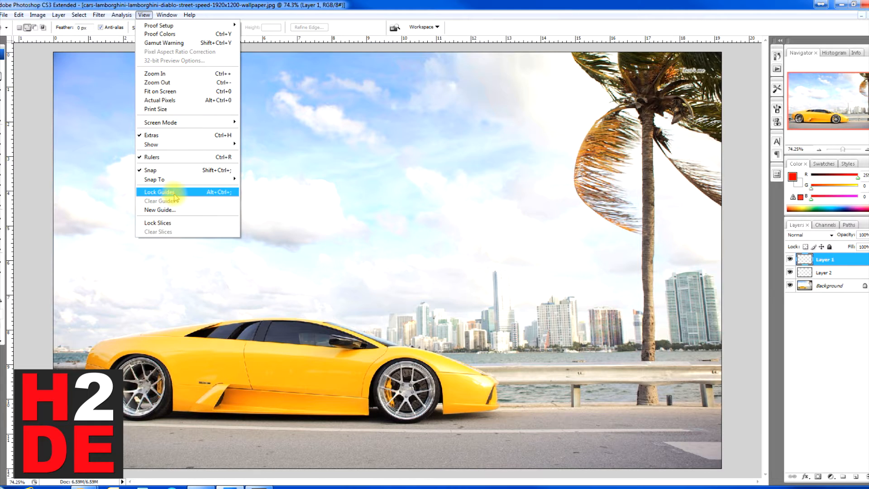
Step: Add a vertical guide at 0 in and move it with the Move tool to about 6.1 in across the photo
{"action": "left_click", "coordinate": [160, 209]}
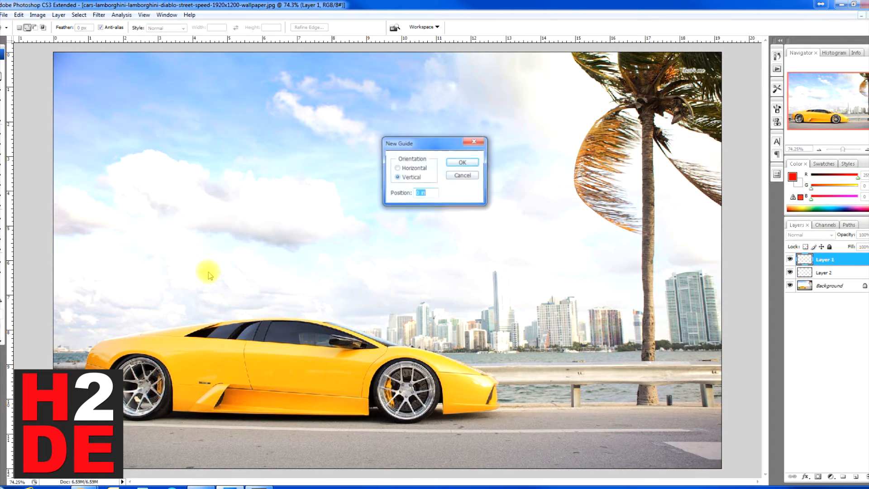
{"action": "left_click", "coordinate": [450, 166]}
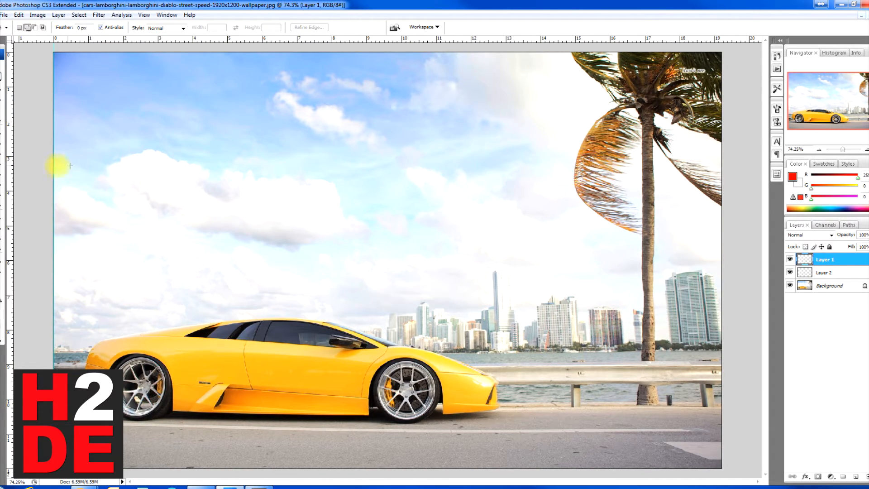
{"action": "left_click_drag", "start_coordinate": [171, 168], "coordinate": [39, 165]}
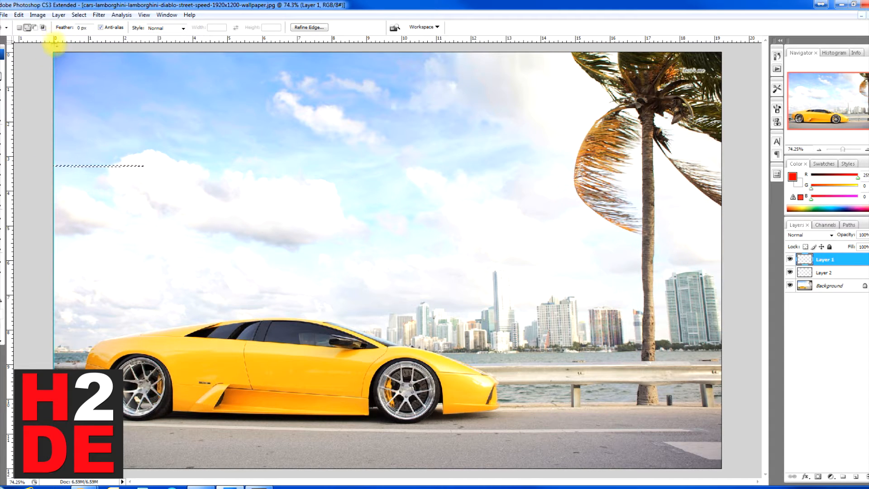
{"action": "left_click", "coordinate": [6, 63]}
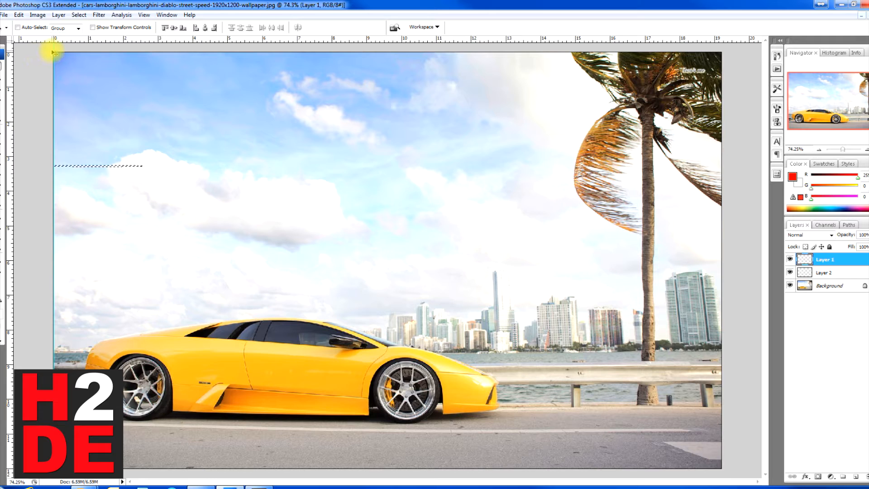
{"action": "left_click_drag", "start_coordinate": [53, 49], "coordinate": [267, 60]}
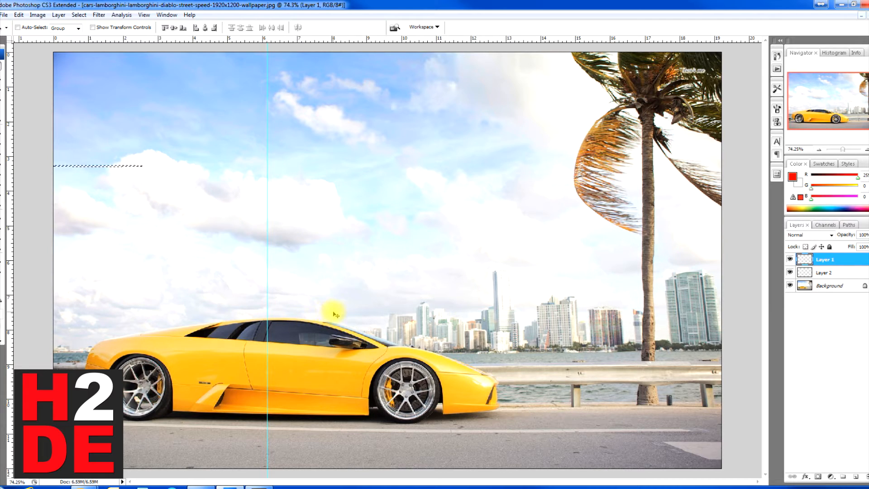
Step: Clear the guides from the photo and deselect the thin marquee selection in the sky
{"action": "left_click", "coordinate": [144, 15]}
{"action": "left_click", "coordinate": [165, 200]}
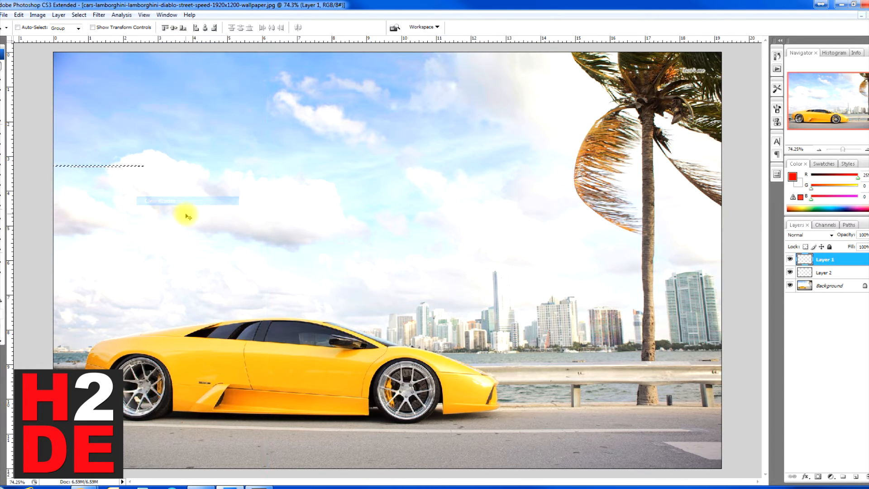
{"action": "right_click", "coordinate": [83, 96]}
{"action": "left_click", "coordinate": [107, 103]}
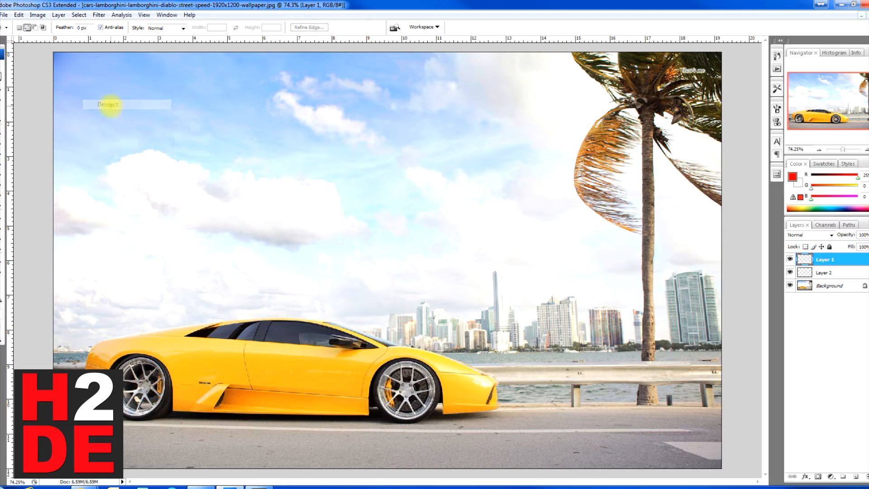
Step: Look through the available window commands and leave them without choosing one
{"action": "left_click", "coordinate": [168, 14]}
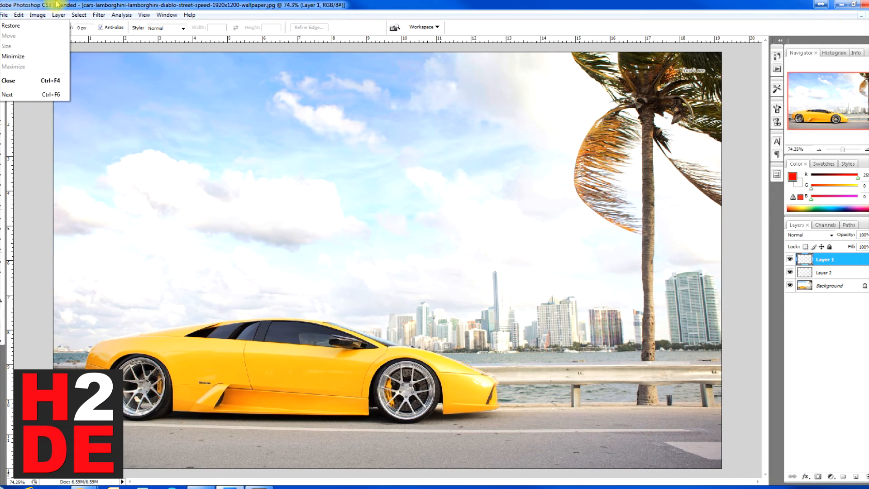
{"action": "left_click", "coordinate": [211, 5]}
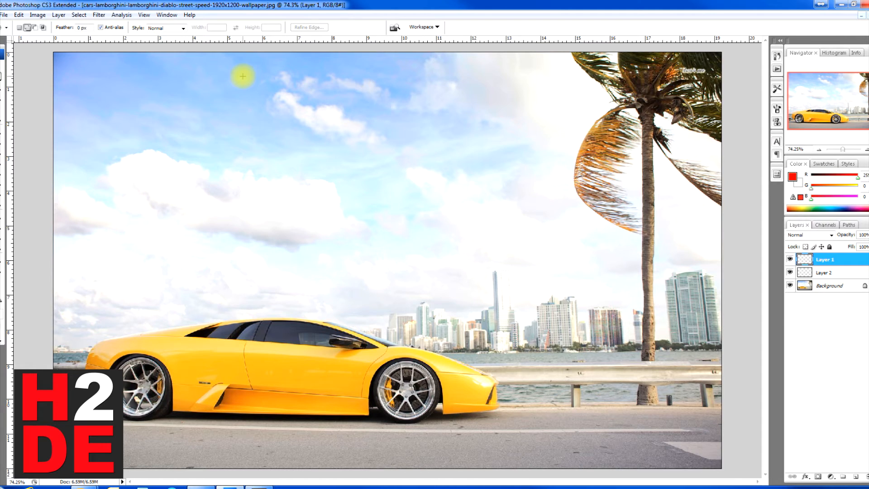